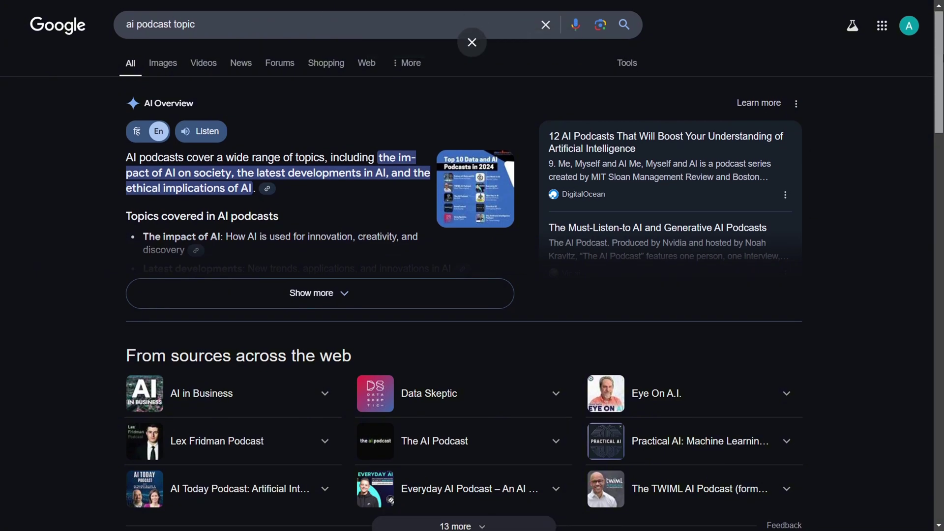
- Scroll the first page of AI podcast topic results and move to page two
scroll(472, 275, down, 9)
scroll(472, 276, down, 4)
scroll(472, 276, down, 6)
scroll(472, 275, down, 5)
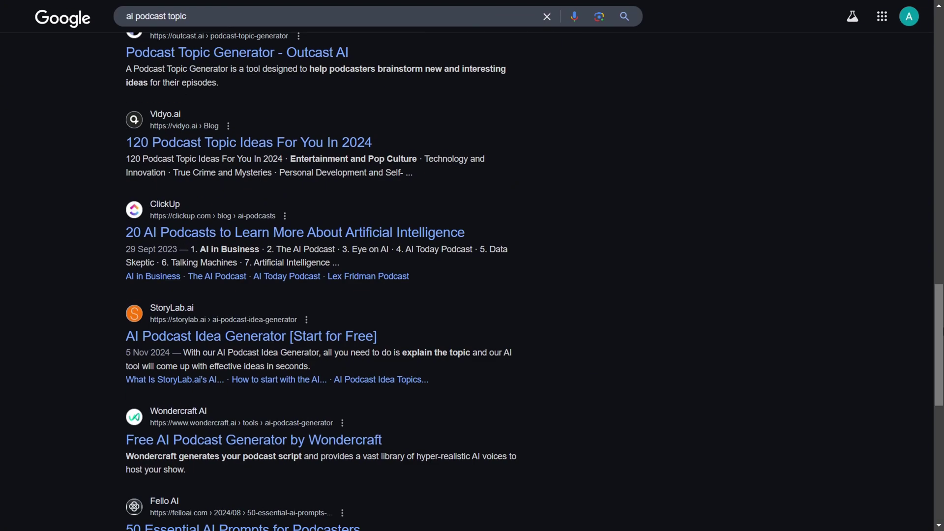
scroll(472, 276, down, 7)
scroll(472, 275, down, 3)
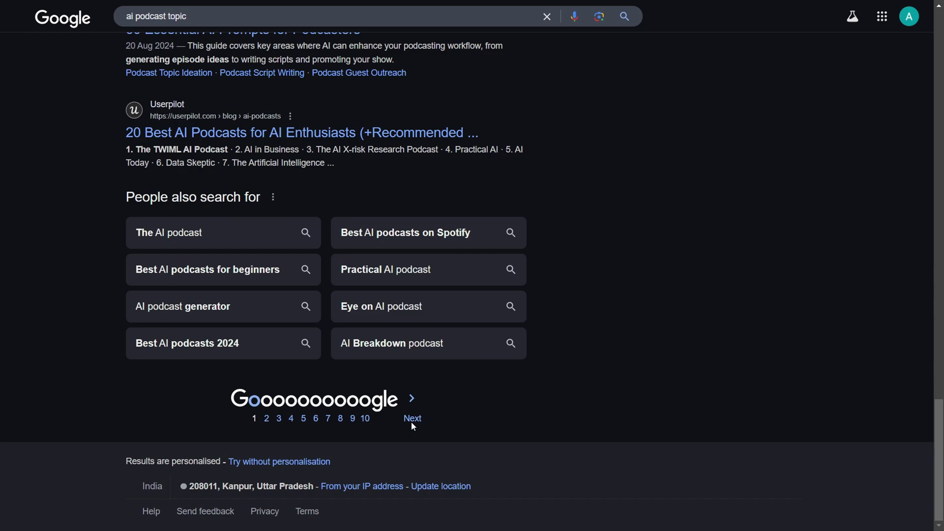
click(439, 422)
- Scroll page two of the results and continue to page three
scroll(439, 421, down, 1)
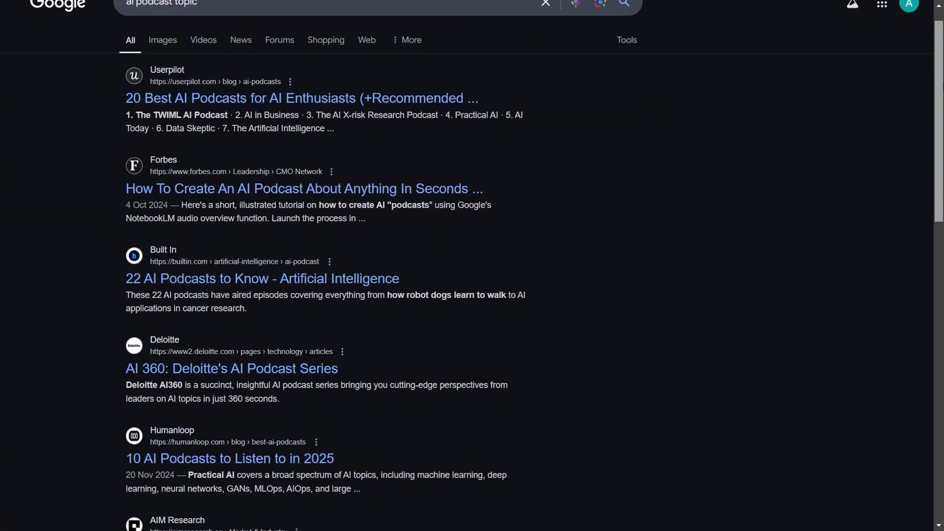
scroll(472, 275, down, 3)
scroll(472, 276, down, 1)
scroll(472, 276, down, 2)
scroll(472, 275, down, 4)
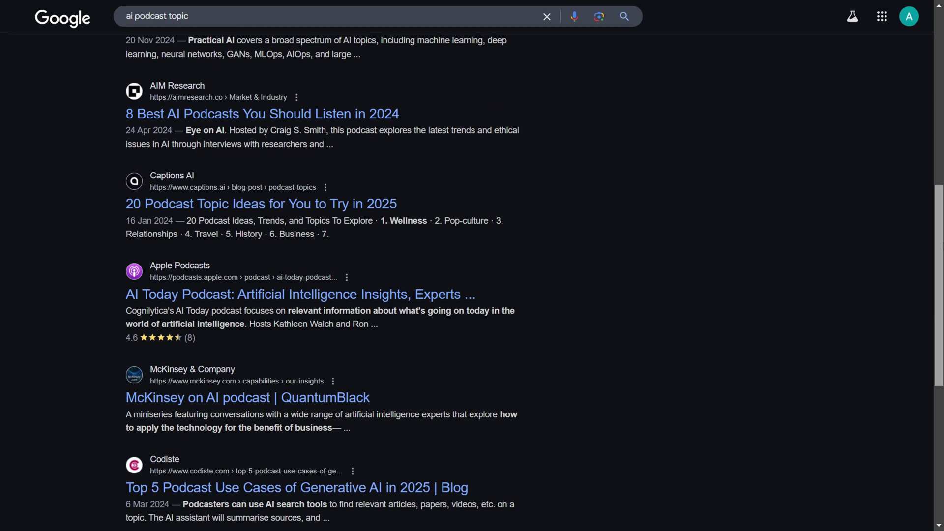
scroll(384, 432, down, 4)
scroll(384, 432, down, 3)
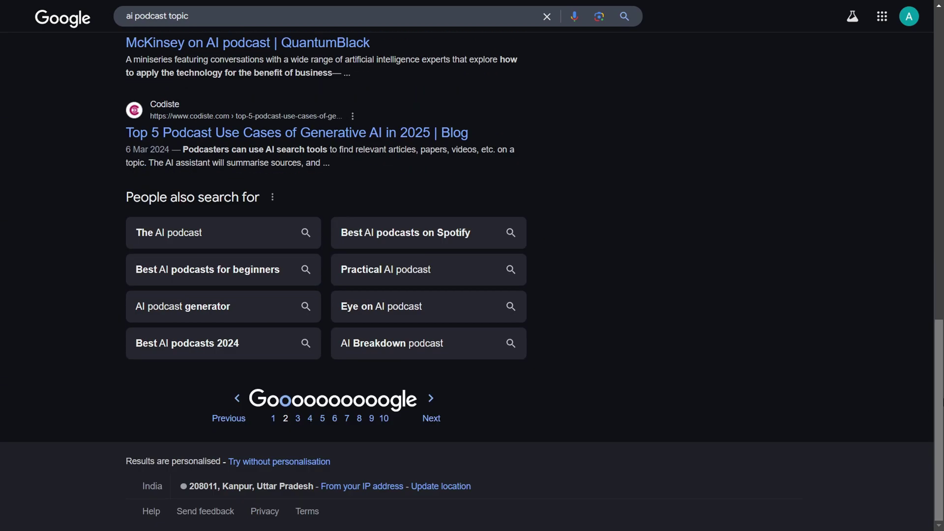
click(433, 419)
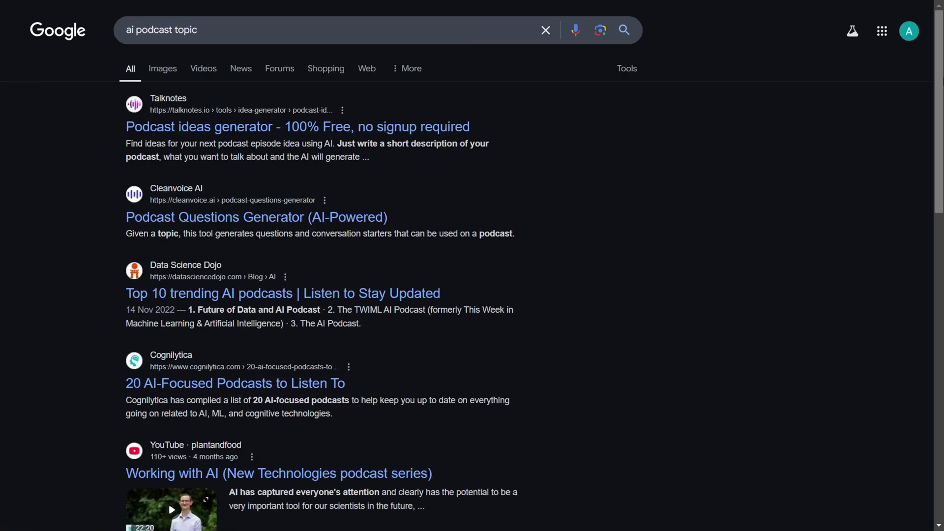
- Scroll page three of the results and go on to the next page
scroll(472, 276, down, 4)
scroll(472, 275, down, 4)
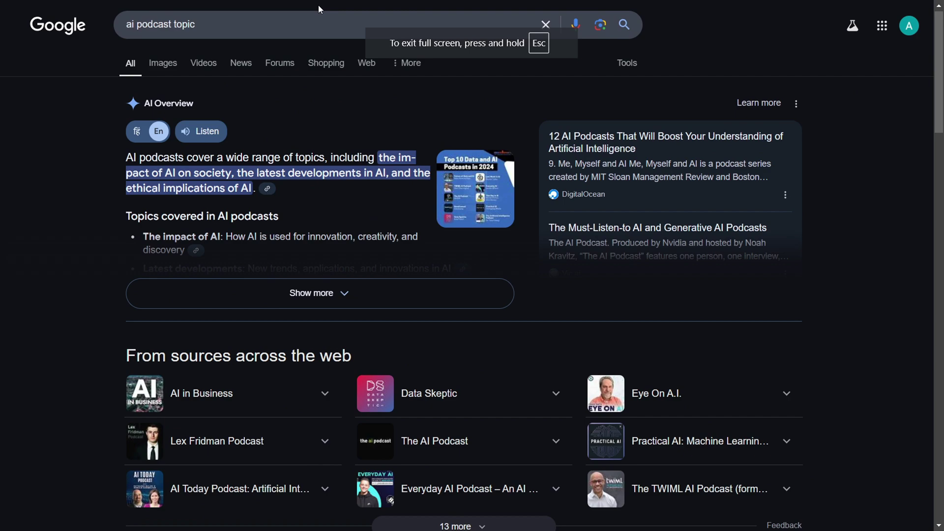
scroll(472, 275, down, 8)
scroll(472, 275, down, 4)
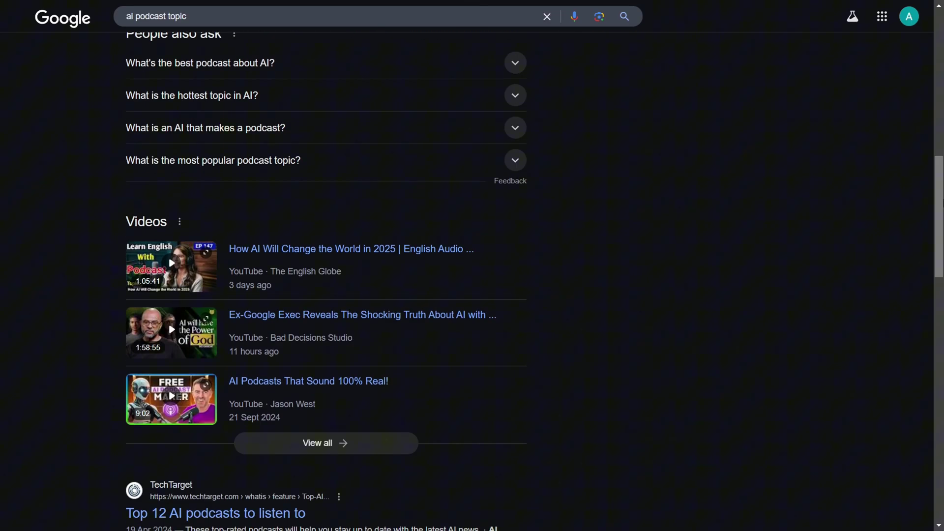
scroll(472, 276, down, 6)
scroll(472, 275, down, 5)
scroll(472, 275, down, 5)
scroll(472, 275, down, 2)
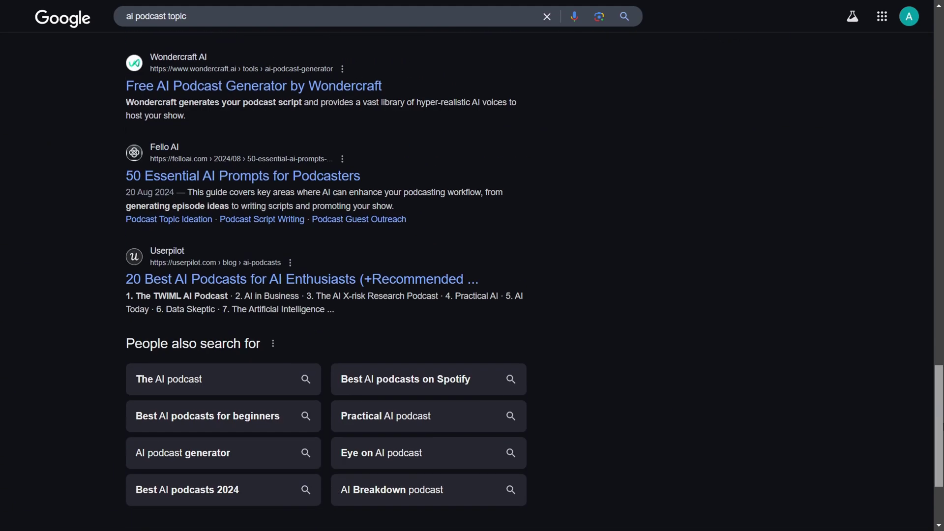
scroll(471, 276, down, 3)
click(412, 418)
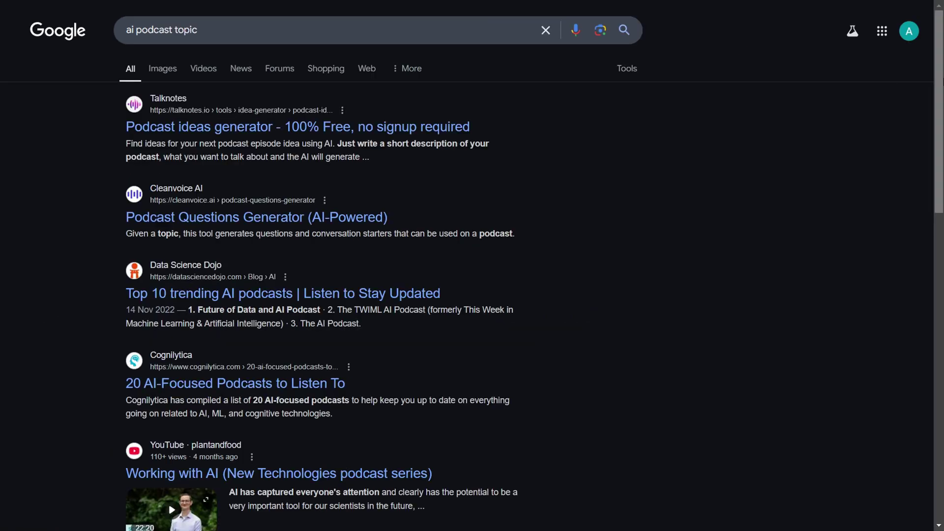
- Scroll the 'ai dangers' results down to the WalkMe '15 Potential AI Risks' article
scroll(472, 265, down, 4)
scroll(472, 265, down, 2)
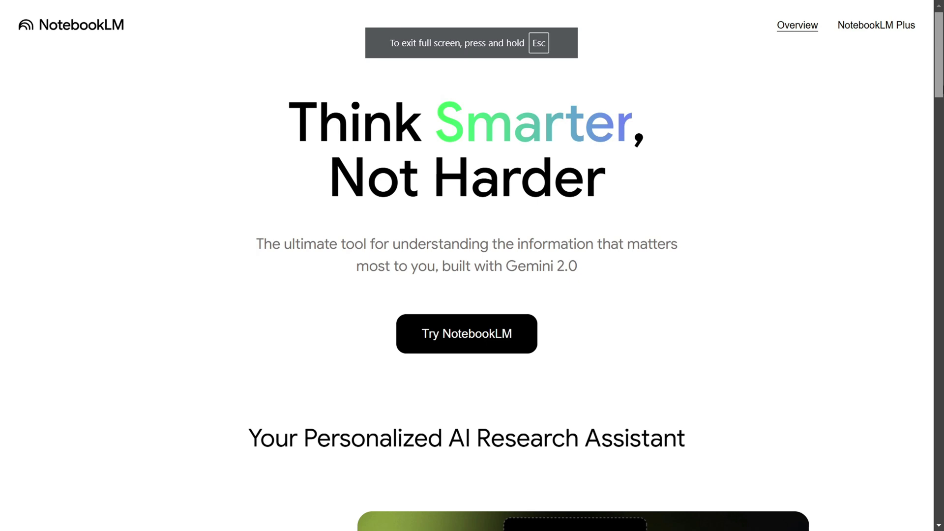
- Scroll the NotebookLM page and dismiss the welcome message with Okay
scroll(472, 265, down, 15)
scroll(472, 266, down, 3)
scroll(472, 265, down, 4)
scroll(472, 265, down, 7)
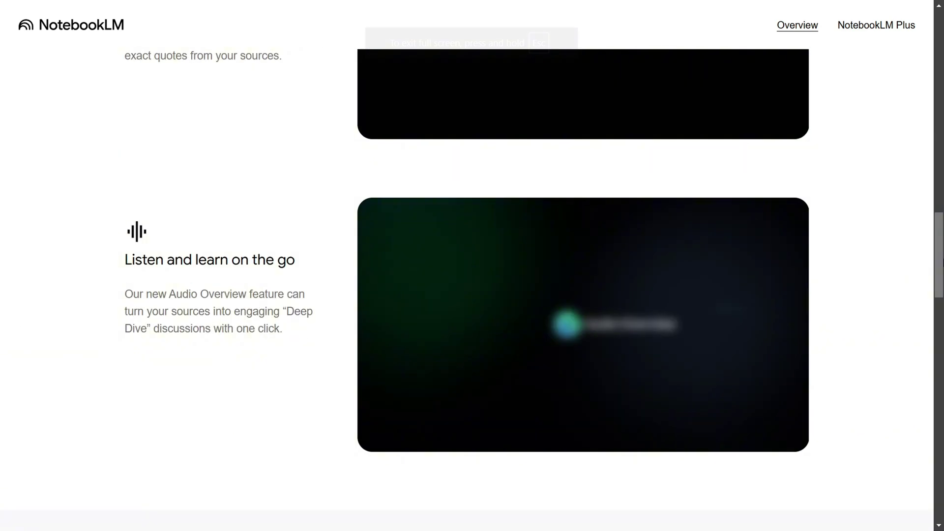
scroll(472, 265, down, 4)
scroll(471, 266, down, 5)
scroll(472, 266, down, 1)
scroll(472, 265, down, 8)
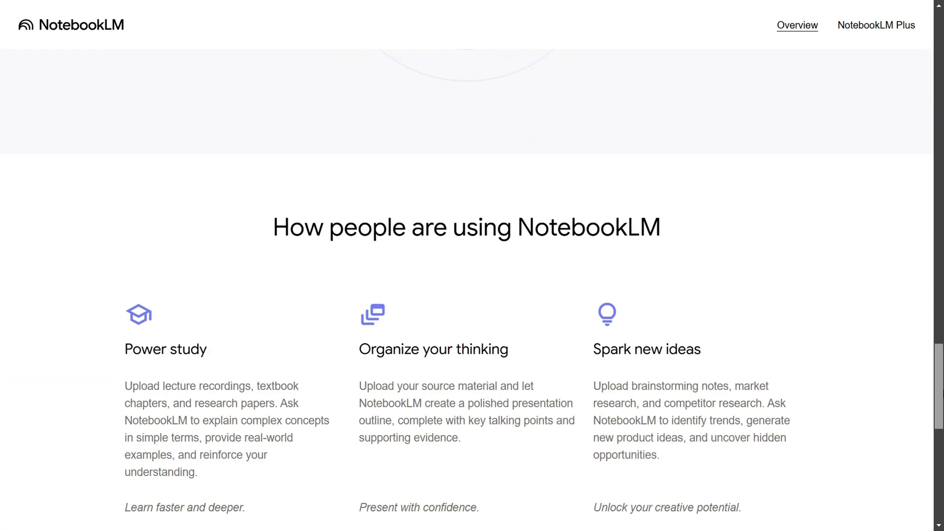
scroll(821, 145, up, 5)
scroll(820, 145, up, 15)
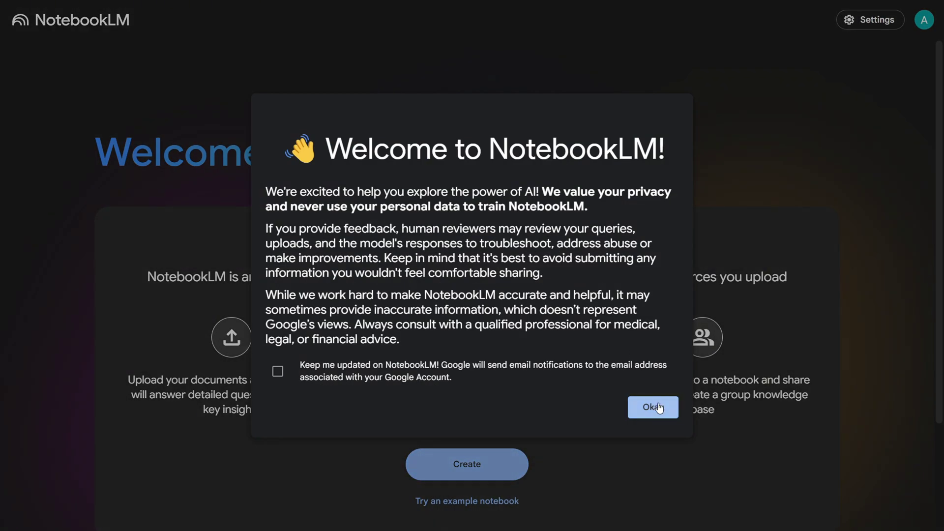
click(659, 408)
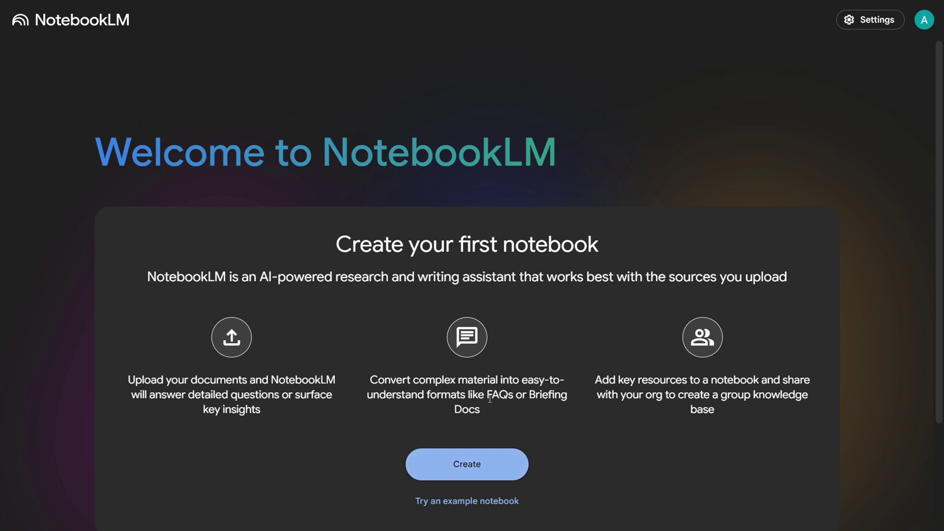
- Create a new untitled notebook with no sources
scroll(824, 263, down, 1)
scroll(823, 263, down, 2)
scroll(823, 263, up, 2)
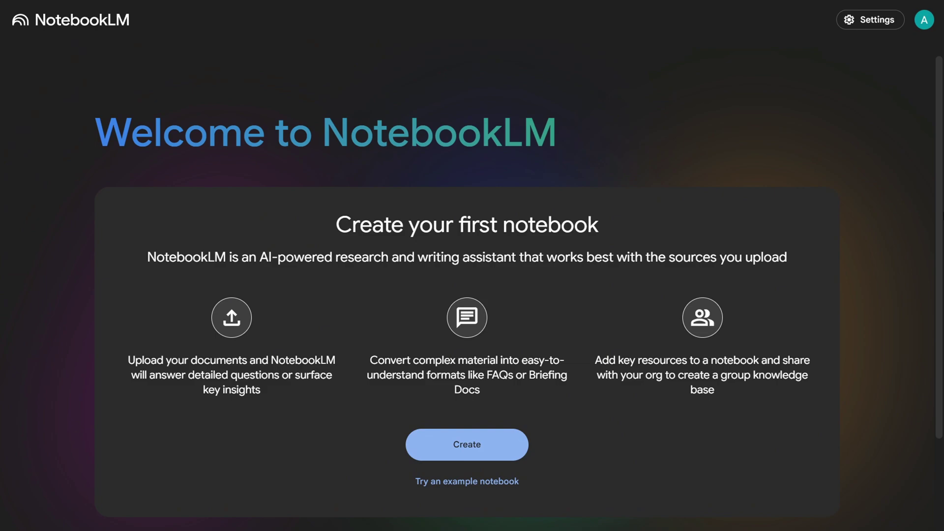
scroll(823, 263, down, 1)
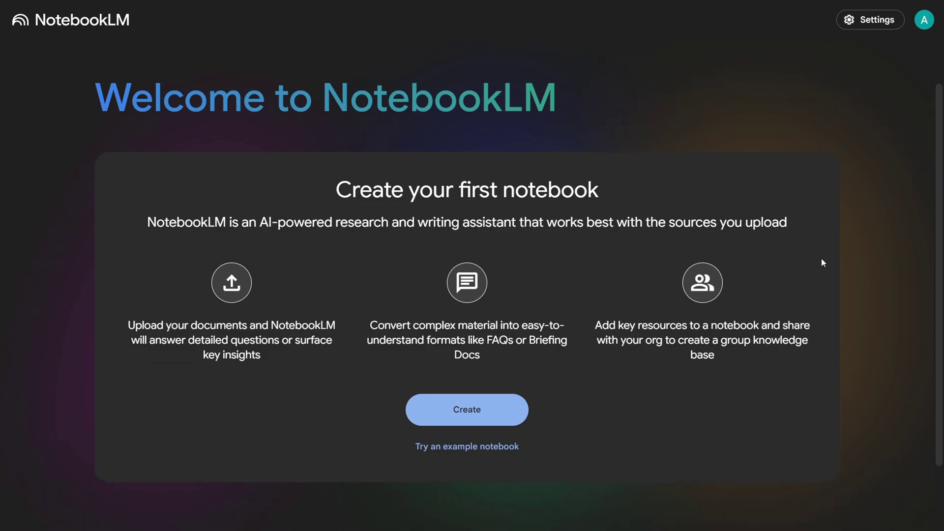
click(455, 424)
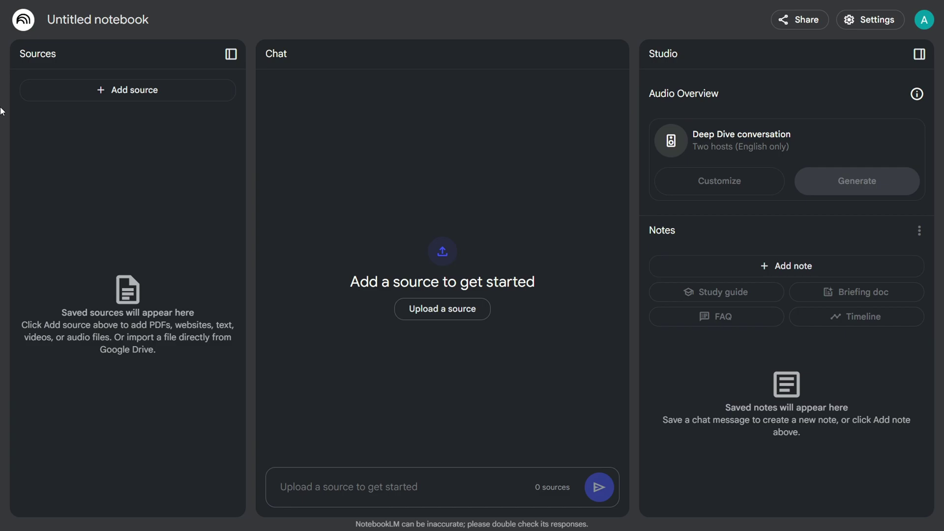
- Paste the WalkMe AI risks article URL as a Website source and insert it
click(42, 97)
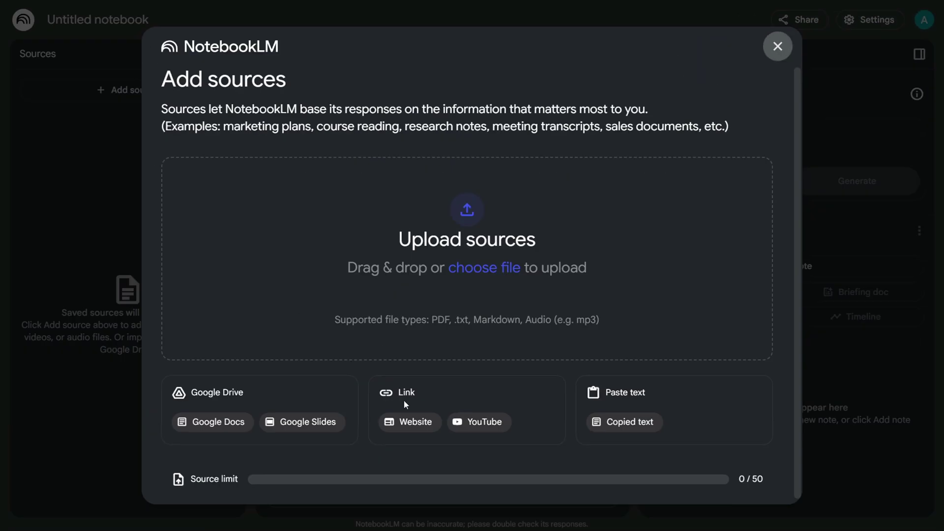
click(409, 423)
text(https://www.walkme.com/blog/ai-risks/)
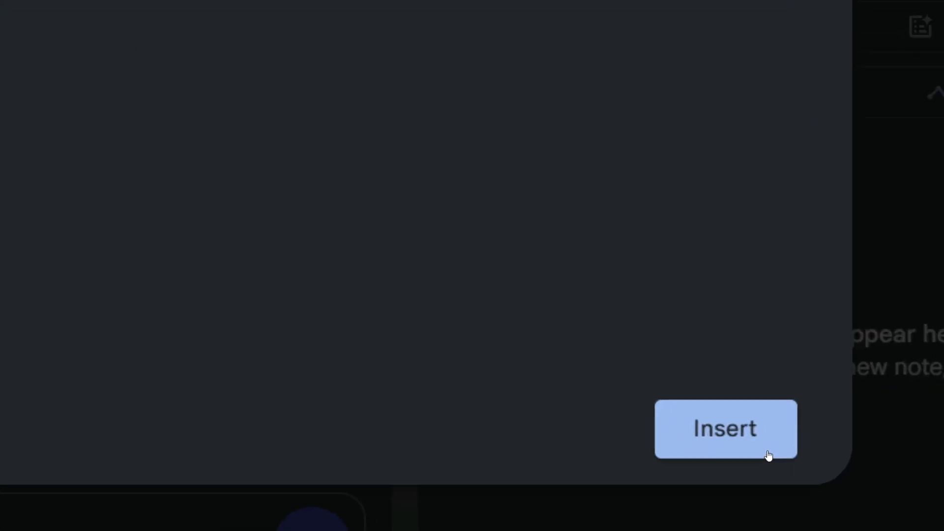
click(773, 453)
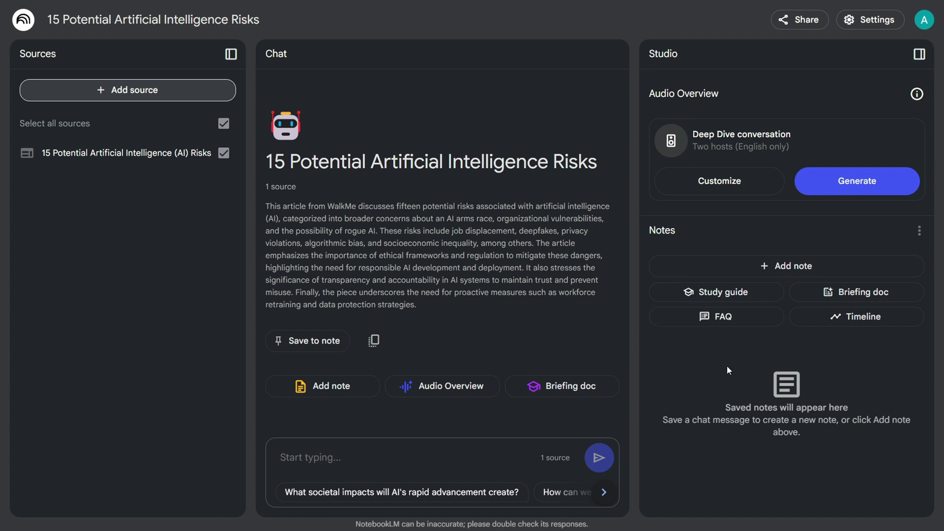
- Generate the Deep Dive Audio Overview in the Studio panel
click(879, 183)
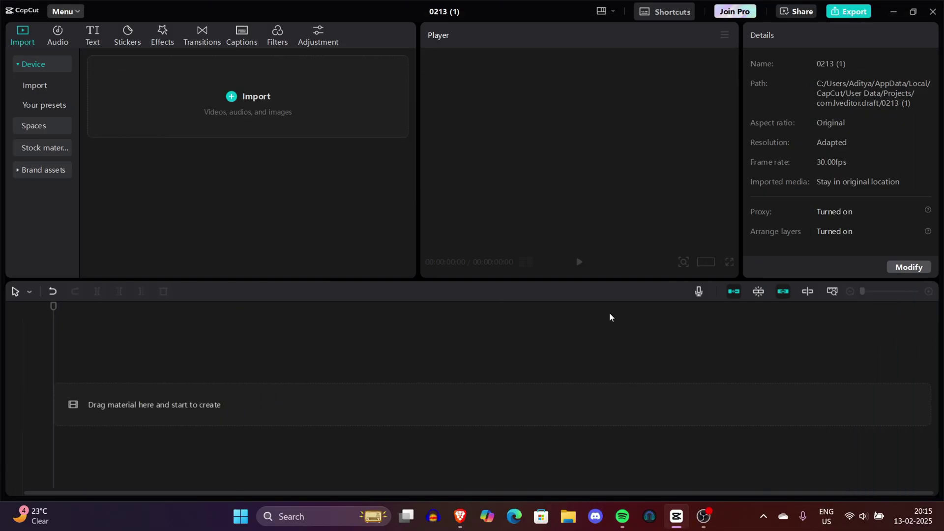
- Import the '15 Potential Artificial Intelligence Risks' WAV from Downloads into media
click(247, 98)
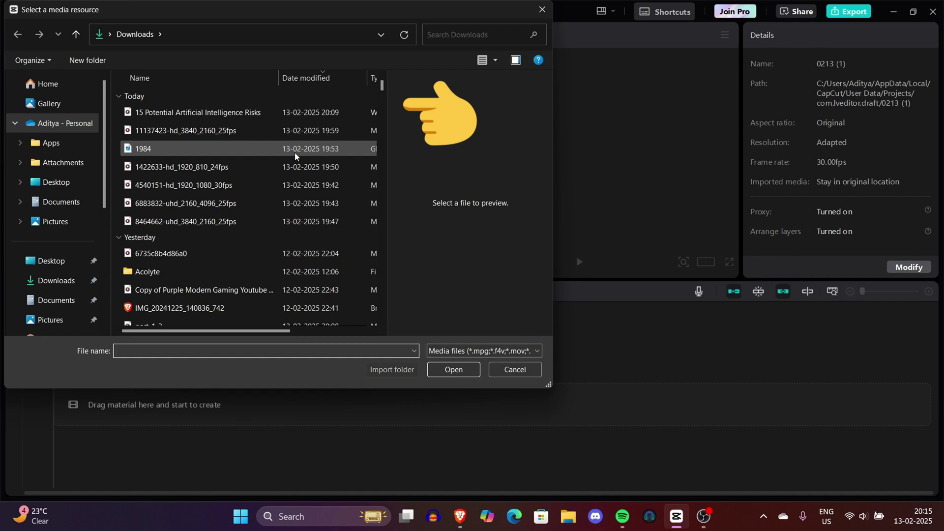
click(255, 117)
click(444, 374)
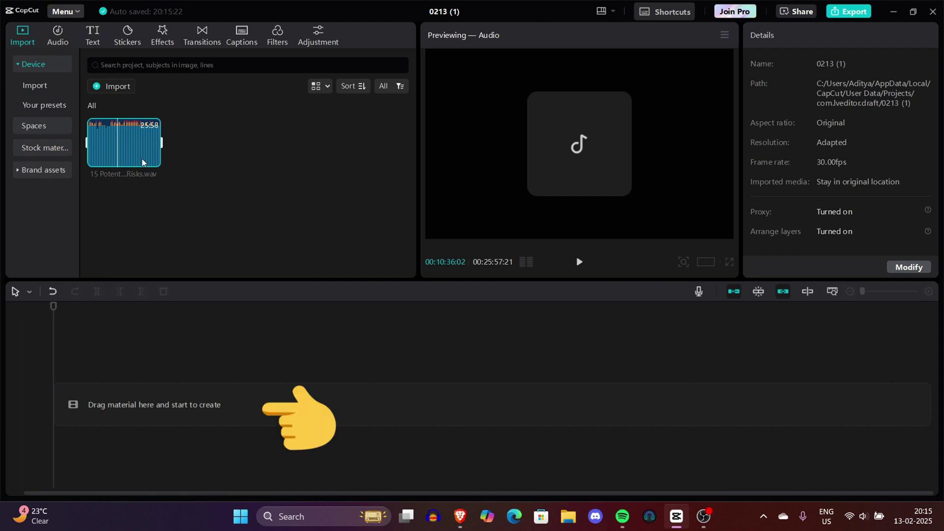
- Place the AI risks audio on the timeline and play it with volume raised
drag(130, 130, 123, 449)
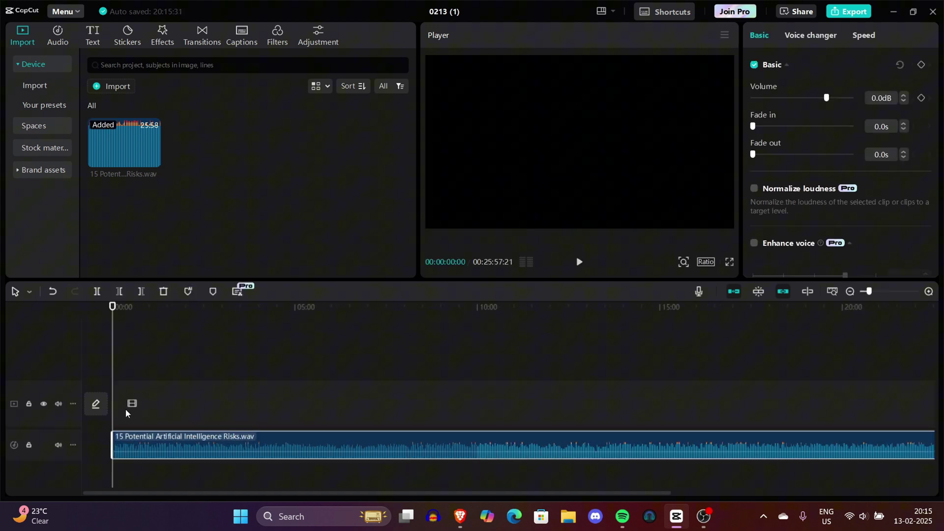
scroll(126, 413, up, 2)
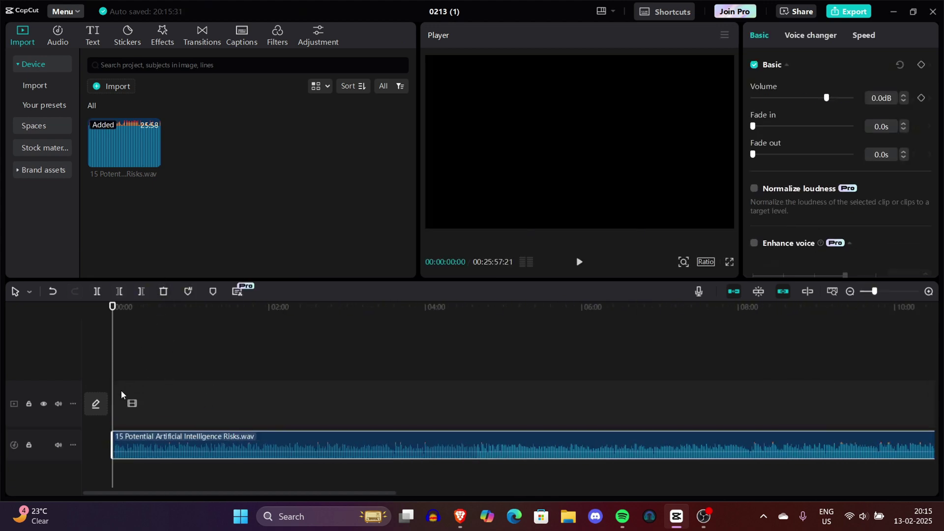
scroll(121, 396, up, 2)
scroll(121, 401, up, 2)
scroll(121, 408, up, 2)
scroll(120, 416, up, 2)
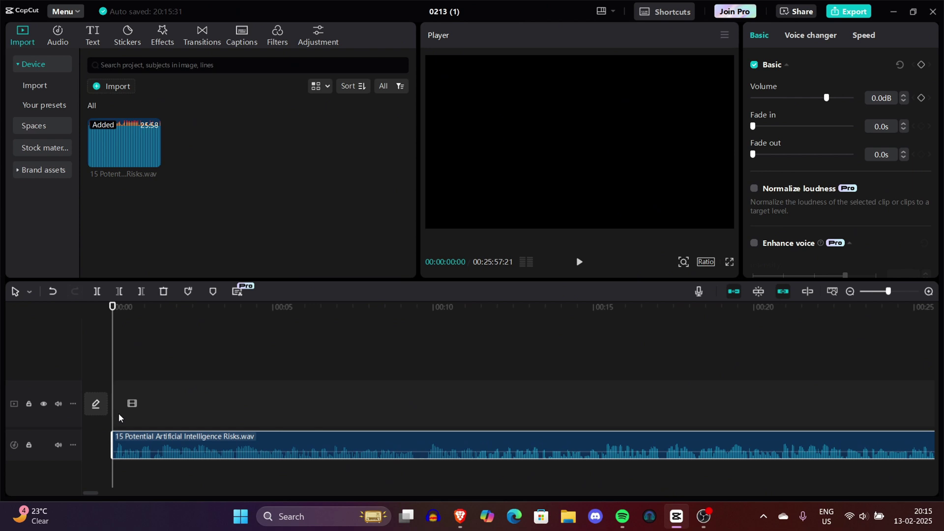
scroll(114, 443, up, 1)
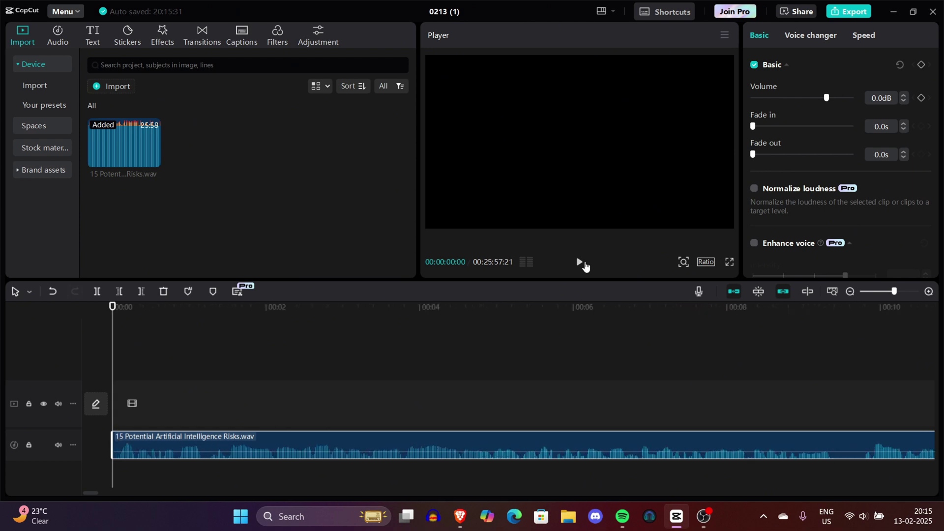
click(584, 264)
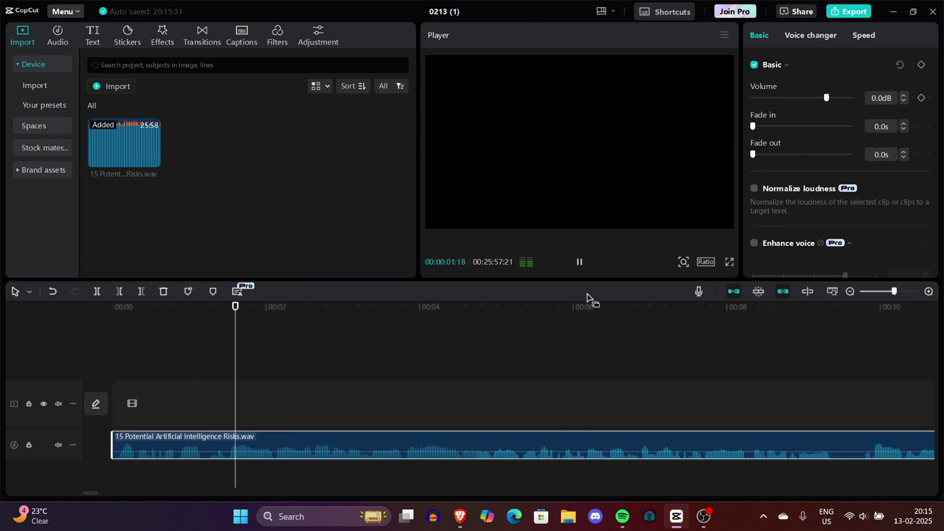
key(XF86AudioRaiseVolume)
key(XF86AudioRaiseVolume)
key(XF86AudioRaiseVolume)
key(XF86AudioRaiseVolume)
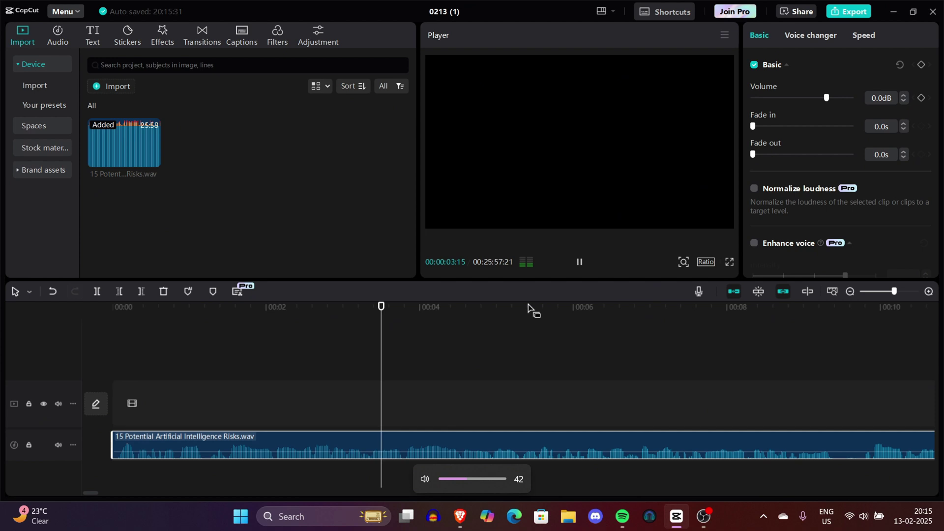
key(XF86AudioRaiseVolume)
key(XF86AudioRaiseVolume)
key(XF86AudioRaiseVolume)
- Listen through the podcast and replay it from about 13 seconds
scroll(557, 384, down, 1)
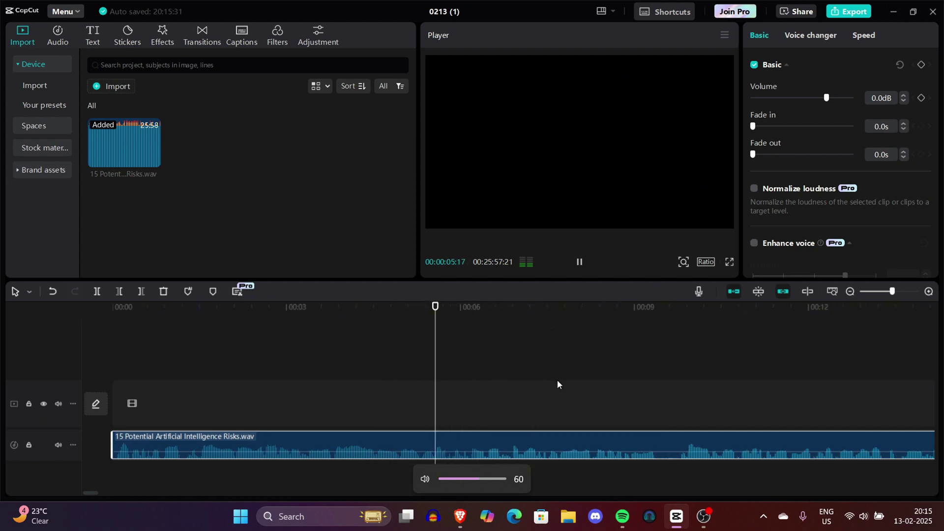
scroll(557, 380, down, 1)
scroll(556, 380, down, 1)
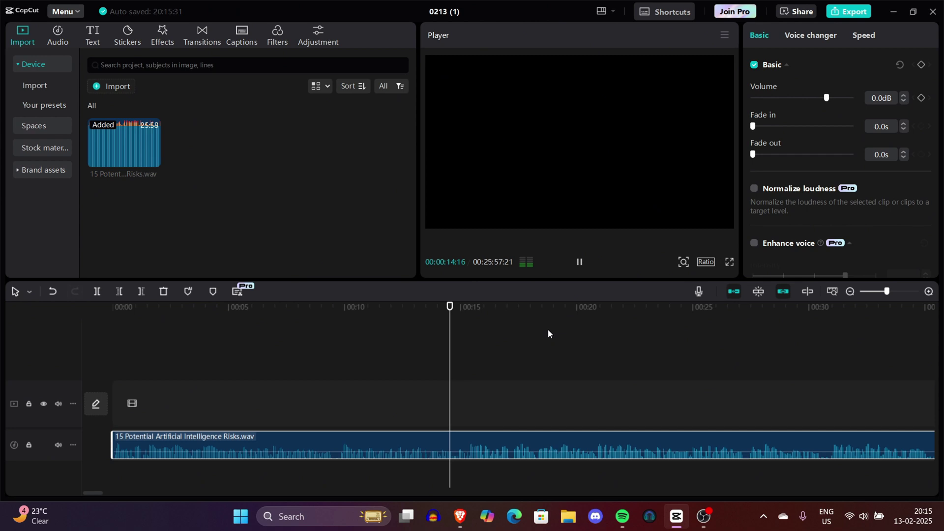
ctrl+scroll(545, 330, down, 2)
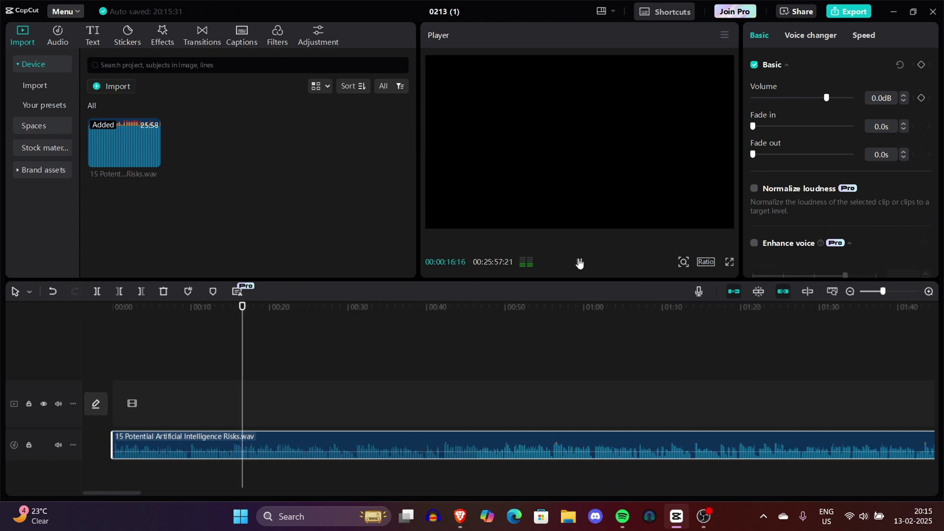
ctrl+scroll(221, 437, up, 2)
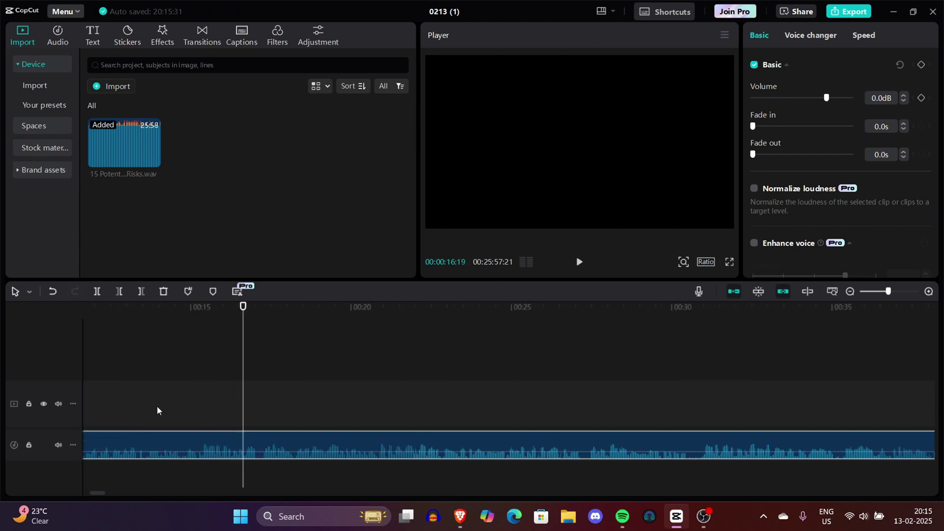
click(157, 410)
click(576, 263)
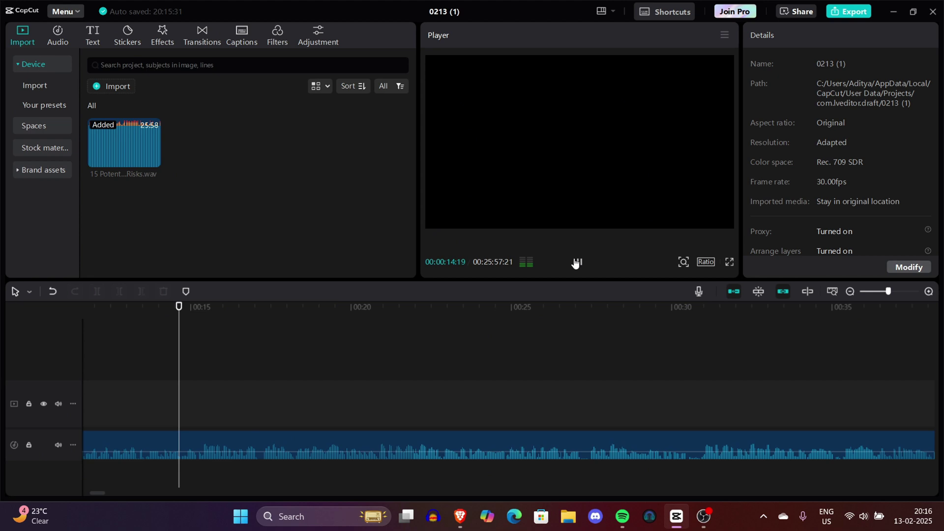
- Pause near 20 seconds and split the audio clip there
click(259, 442)
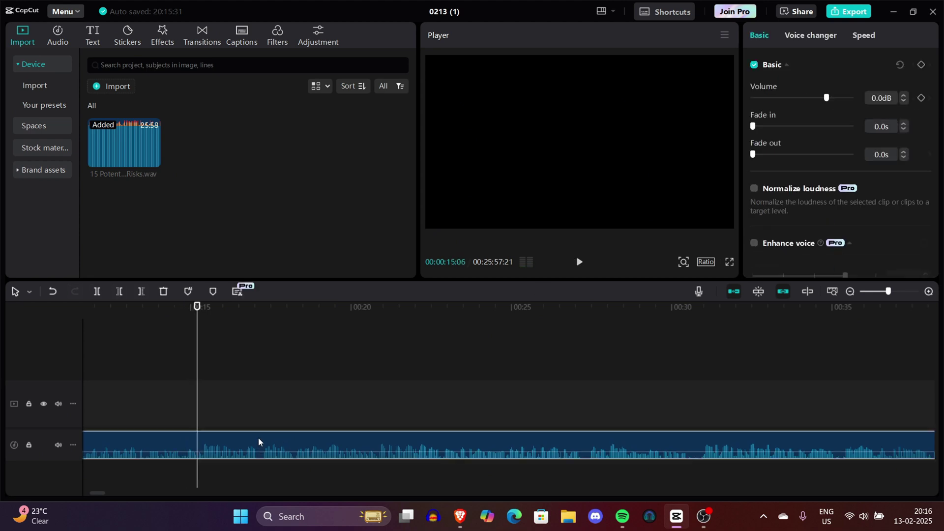
click(579, 264)
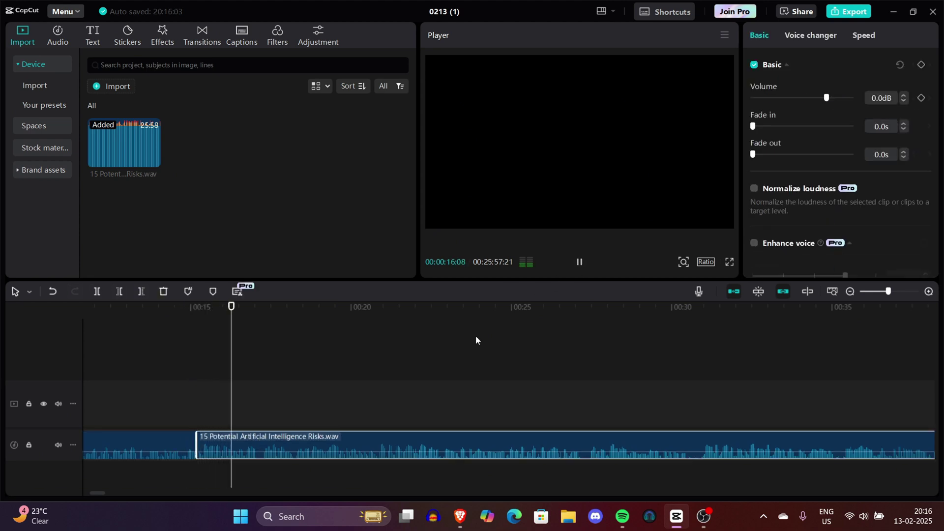
scroll(410, 418, down, 2)
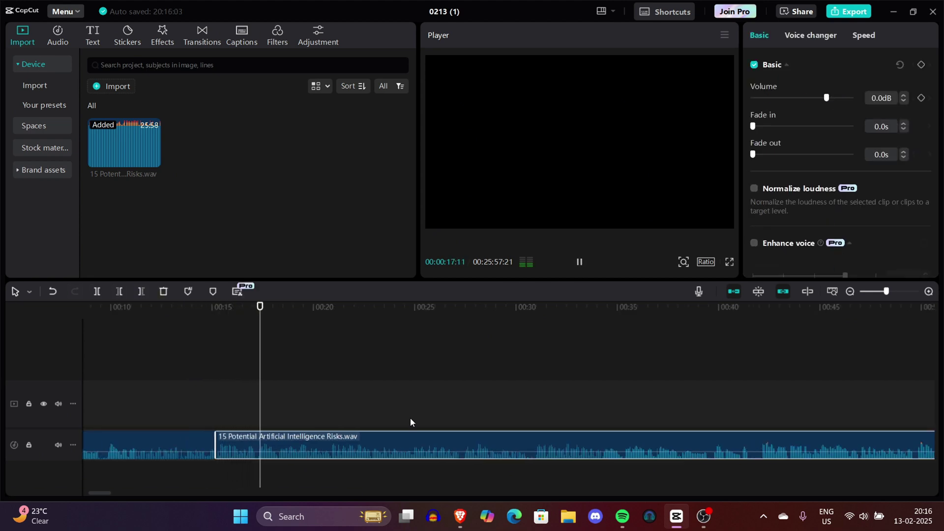
click(579, 263)
click(226, 407)
click(579, 262)
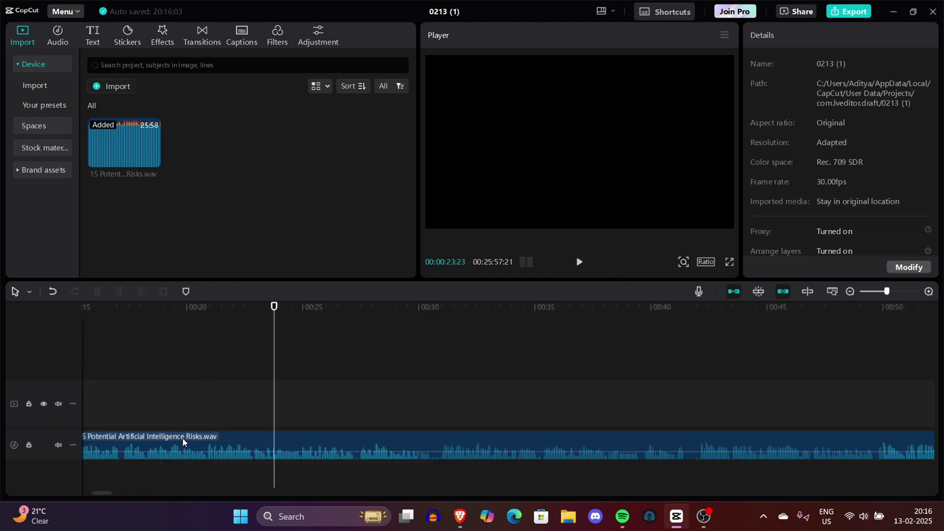
click(209, 412)
click(240, 441)
key(ctrl+b)
click(578, 262)
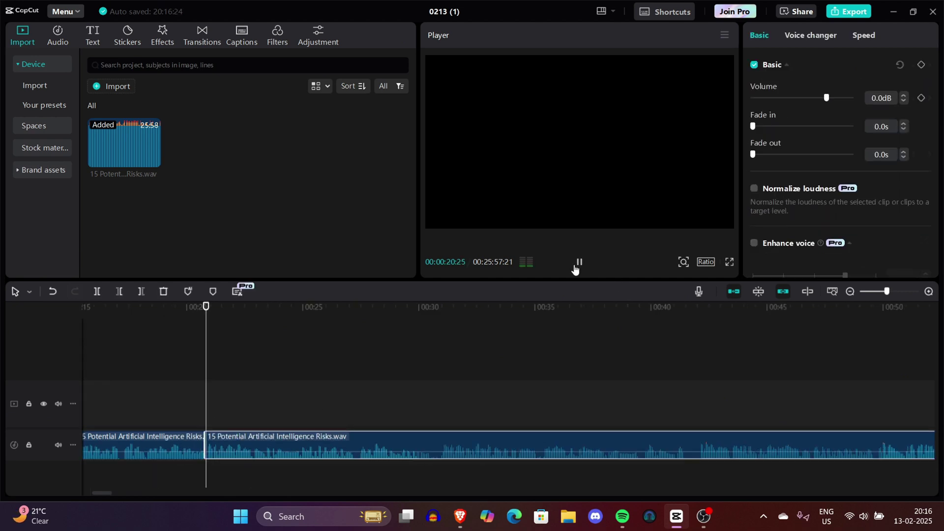
- Make another split in the audio around 35 seconds
scroll(499, 386, down, 3)
scroll(499, 384, up, 2)
scroll(319, 427, right, 3)
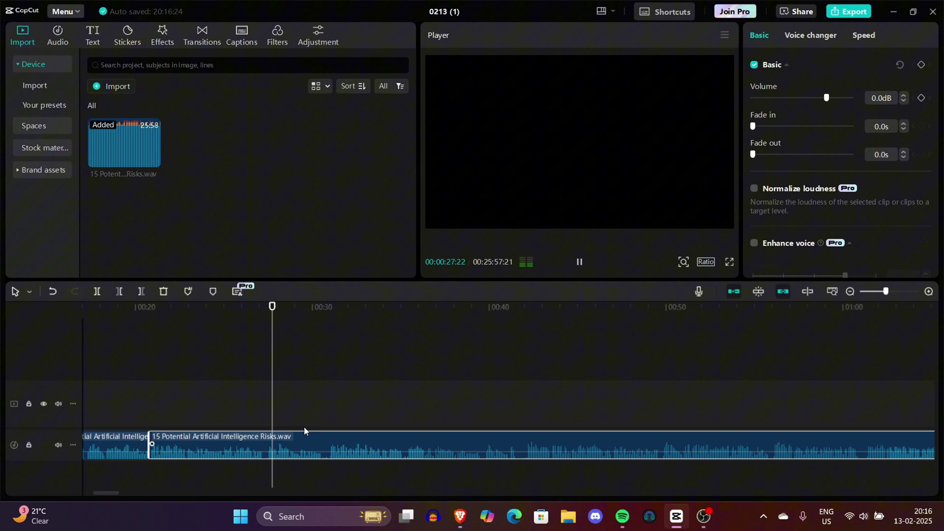
click(578, 262)
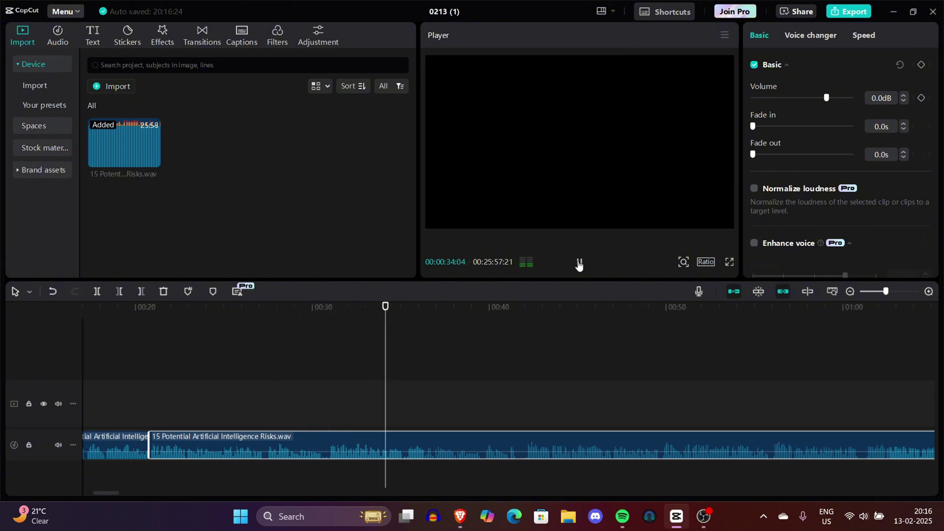
click(578, 262)
key(ctrl+b)
click(579, 262)
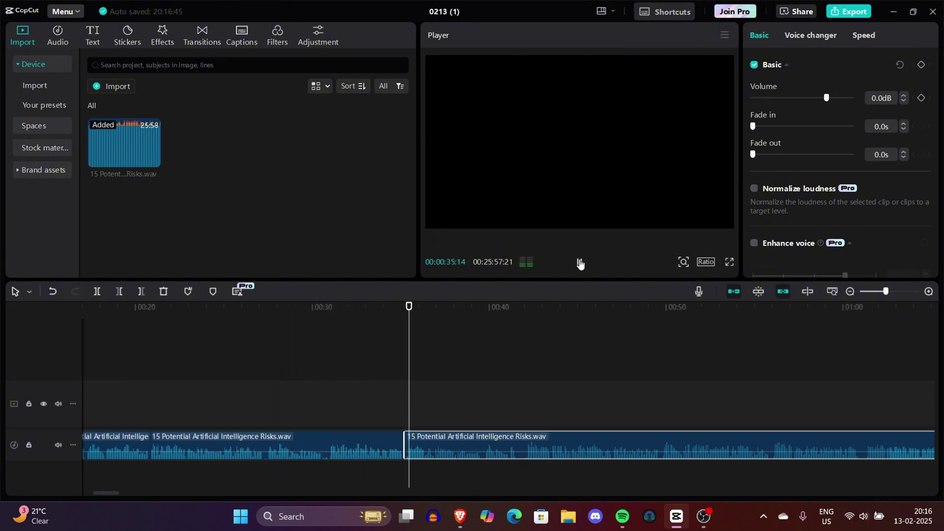
key(ctrl+z)
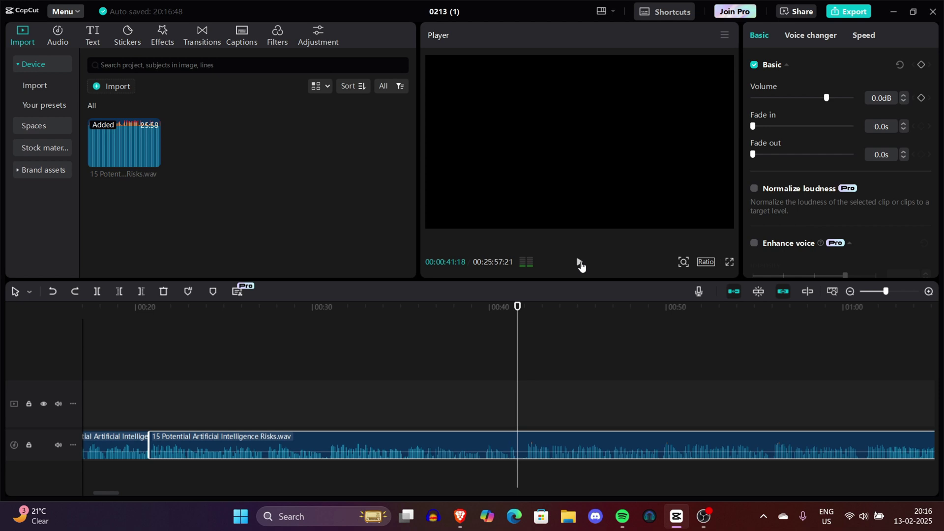
key(ctrl+b)
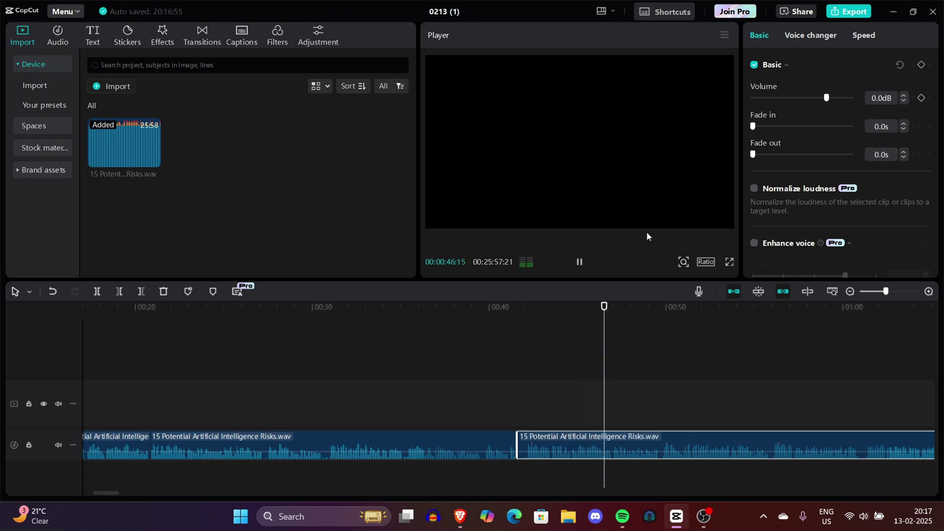
- Split the audio at about 51 seconds and delete everything after it
scroll(583, 403, up, 3)
click(583, 403)
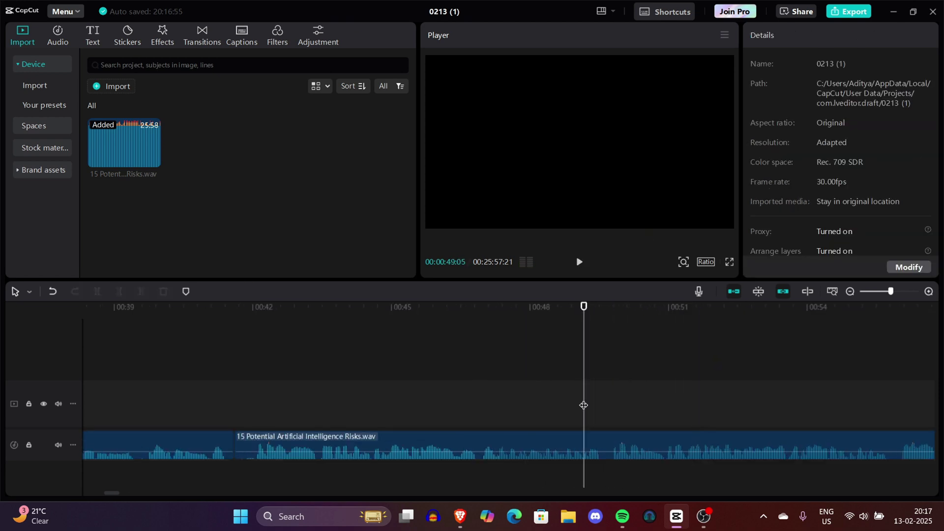
click(579, 262)
click(708, 442)
key(ctrl+b)
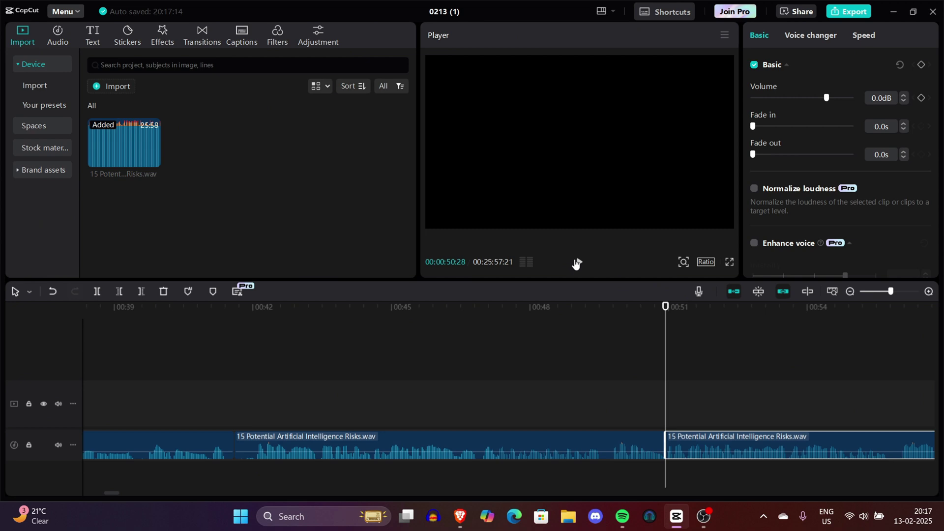
click(579, 261)
scroll(597, 397, down, 3)
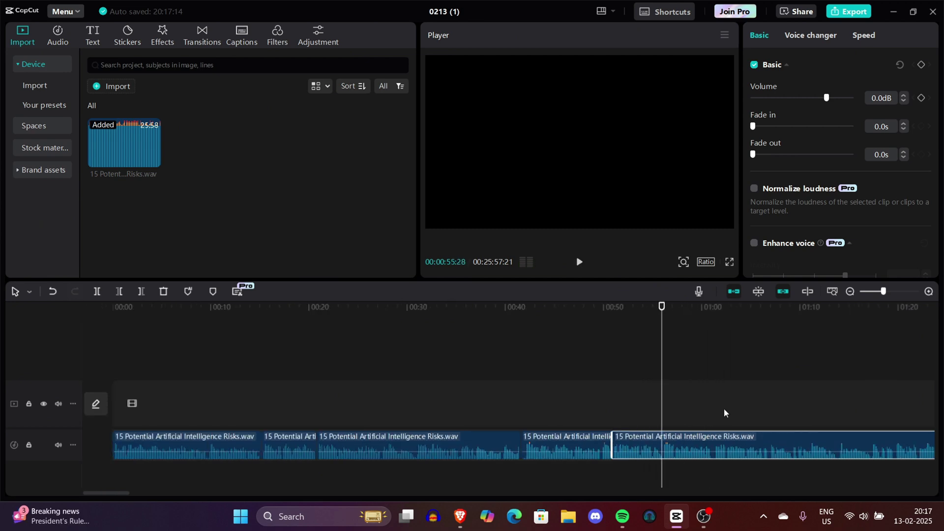
scroll(728, 410, right, 5)
scroll(293, 369, right, 3)
key(Delete)
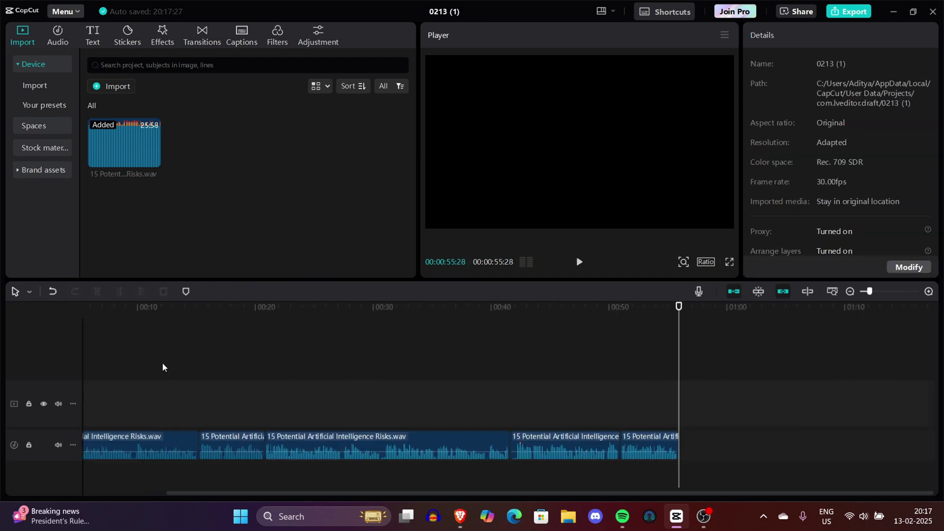
- Shuffle the audio pieces between tracks, leaving two pieces on the lower track
drag(324, 441, 323, 448)
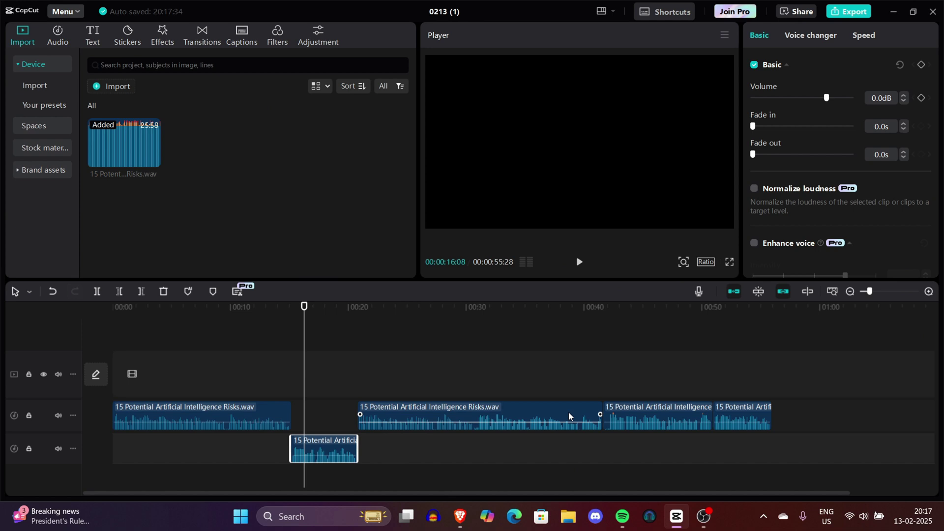
mouse_move(569, 416)
mouse_down()
mouse_move(553, 444)
mouse_move(554, 407)
mouse_up()
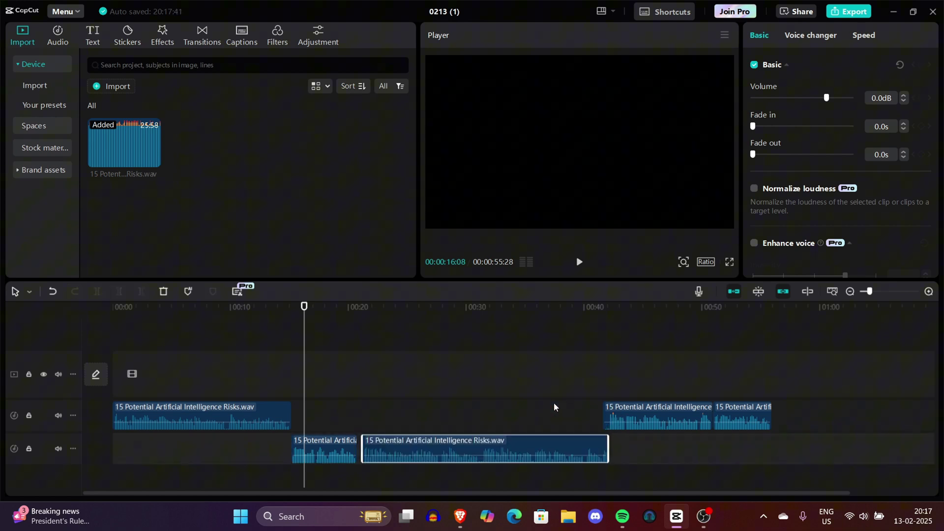
drag(566, 452, 562, 417)
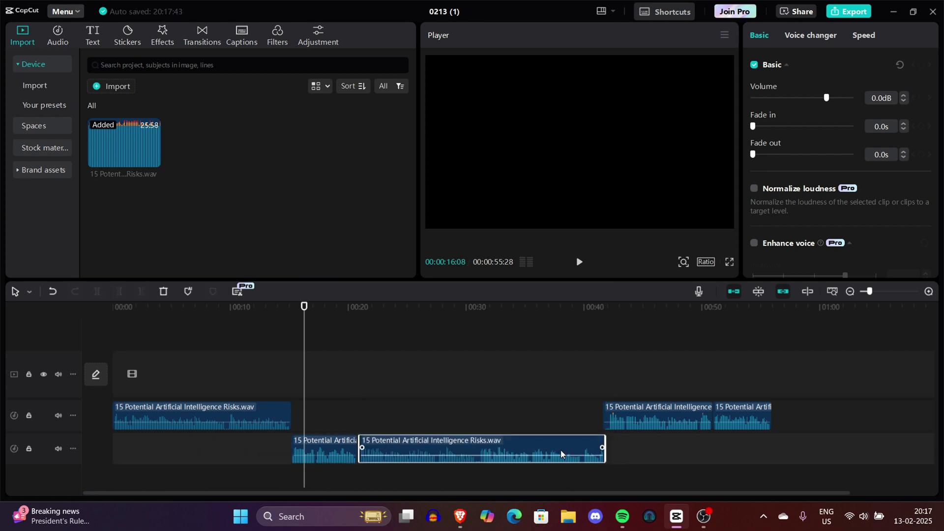
drag(561, 455, 554, 414)
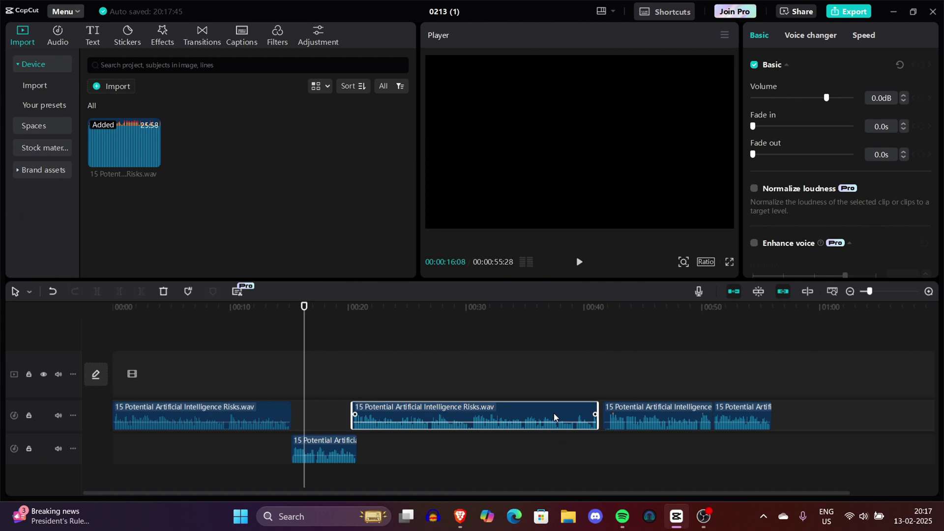
drag(679, 408, 676, 440)
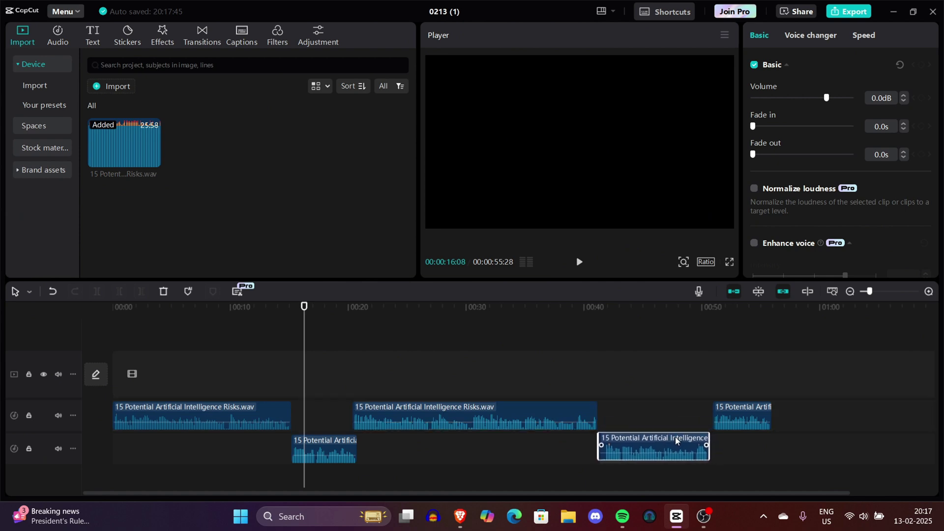
- Check playback around 38-50 seconds, then delete both lower-track clips
click(571, 349)
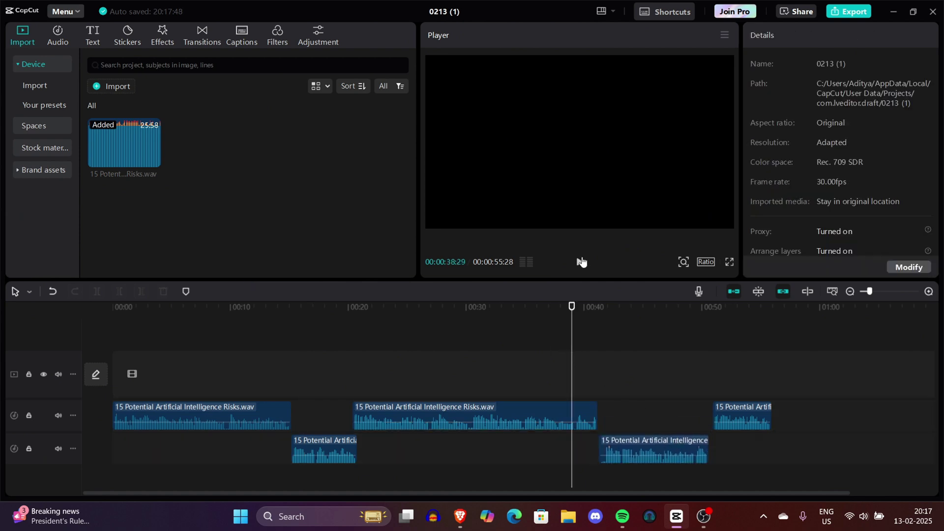
click(598, 354)
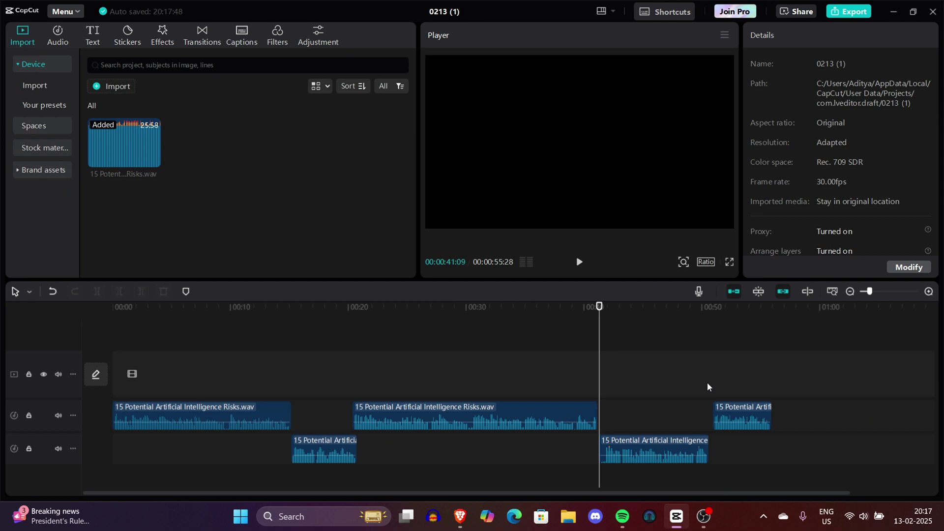
click(705, 397)
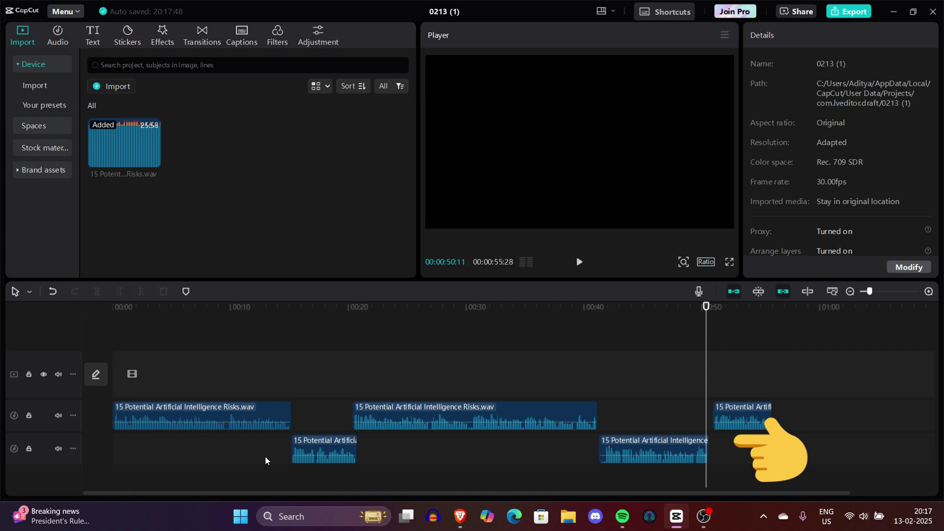
drag(265, 460, 761, 499)
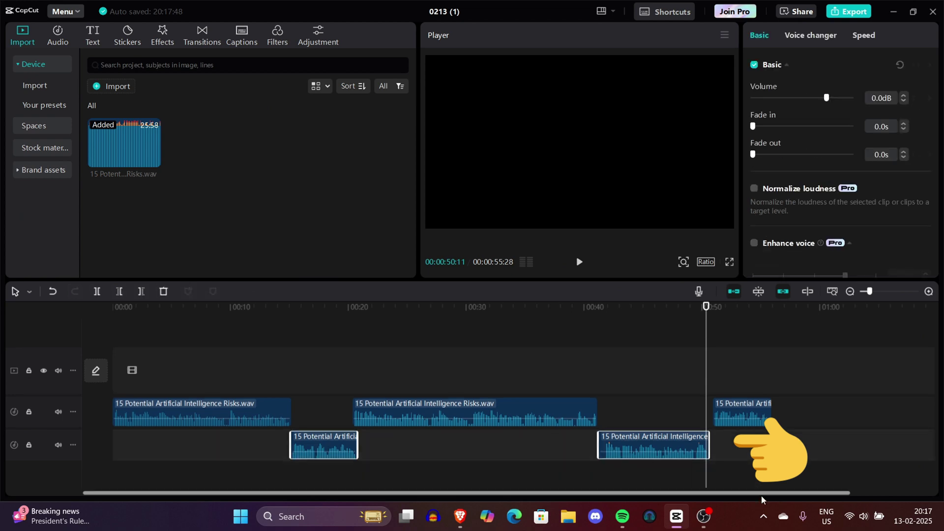
key(Delete)
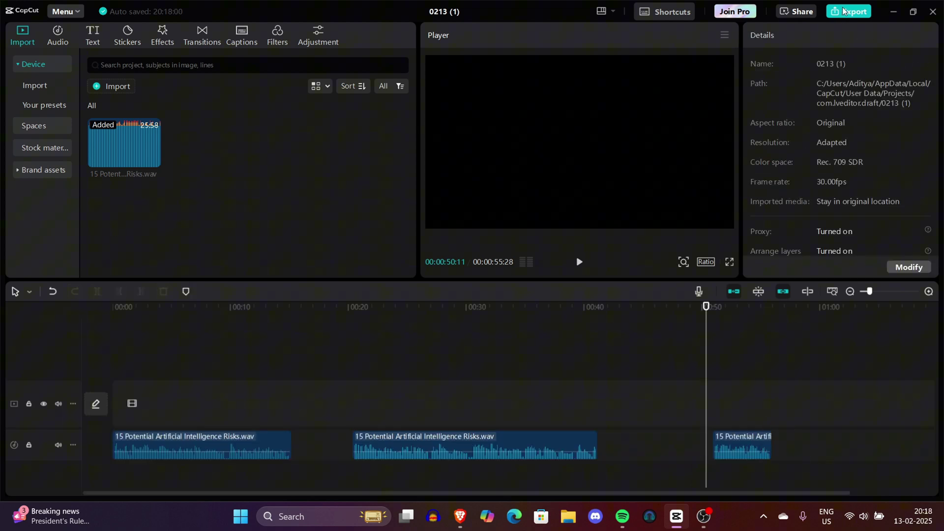
- Export the upper-track audio only as an MP3 named '1st'
click(843, 11)
click(639, 232)
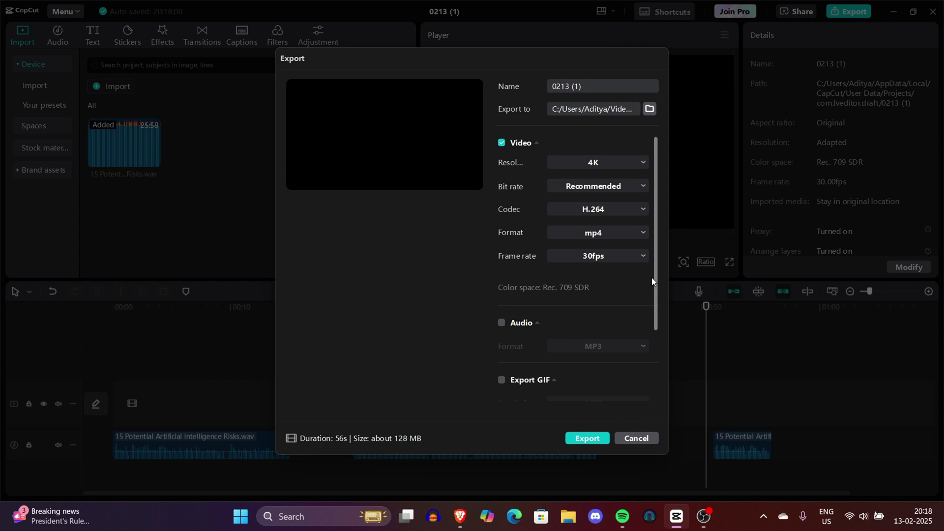
scroll(652, 281, down, 3)
click(501, 235)
click(502, 143)
scroll(658, 202, down, 3)
double_click(561, 86)
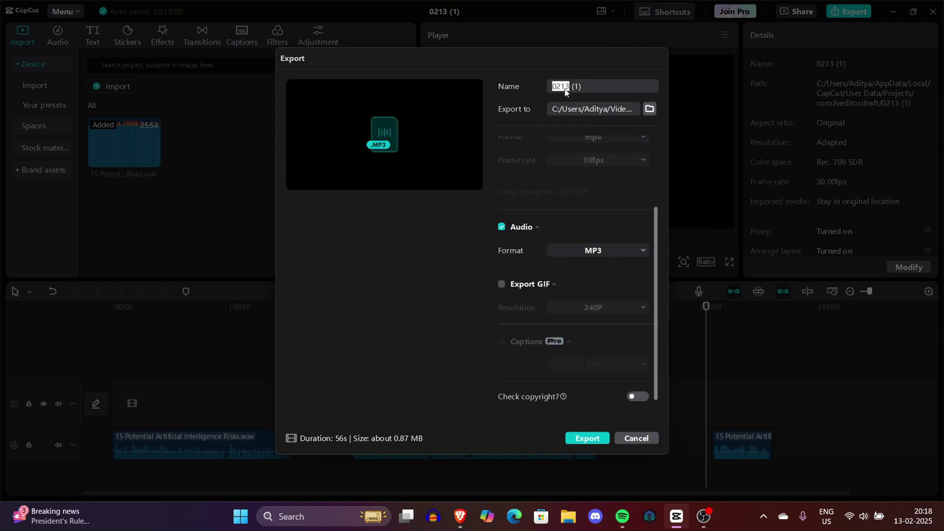
click(588, 437)
- Restore the lower-track clips, delete the upper-track clips, and reopen Export
click(633, 326)
key(ctrl+z)
drag(198, 373, 700, 375)
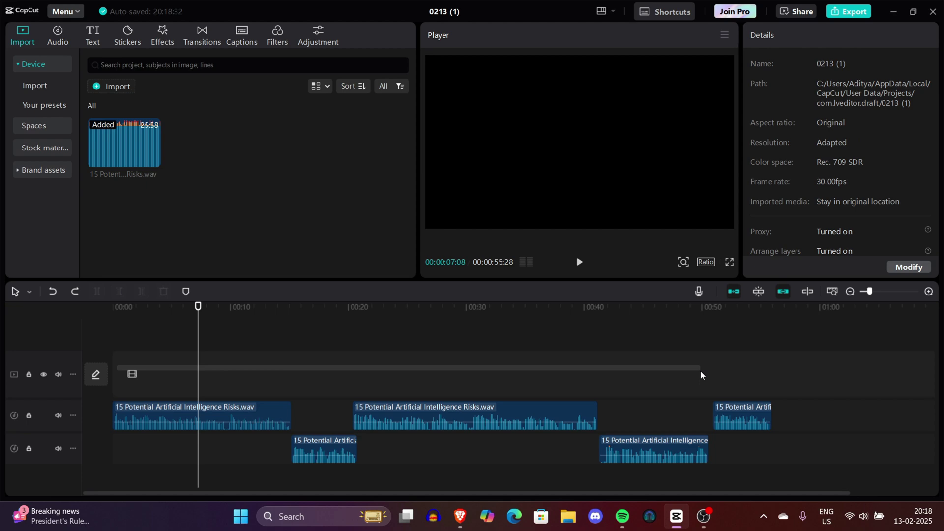
key(Delete)
click(849, 10)
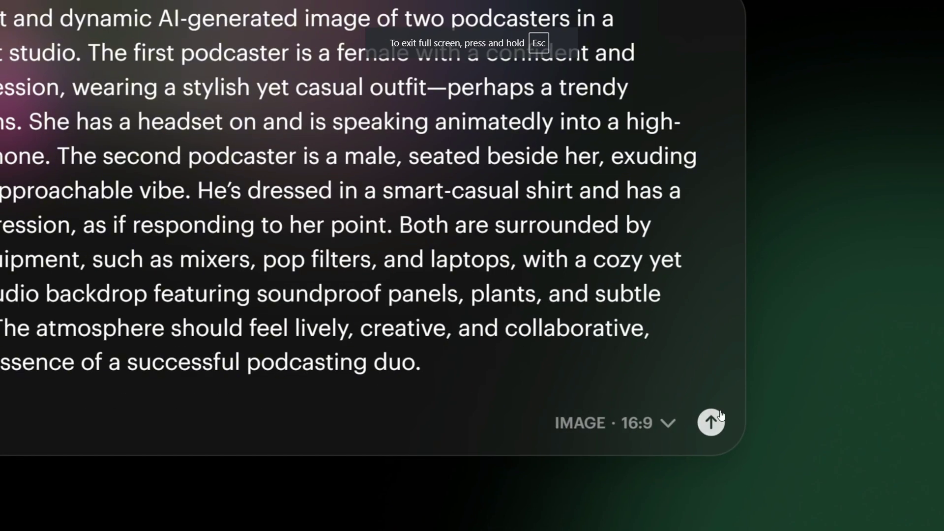
- Submit the two-podcasters studio prompt and view one generated image full size
click(680, 484)
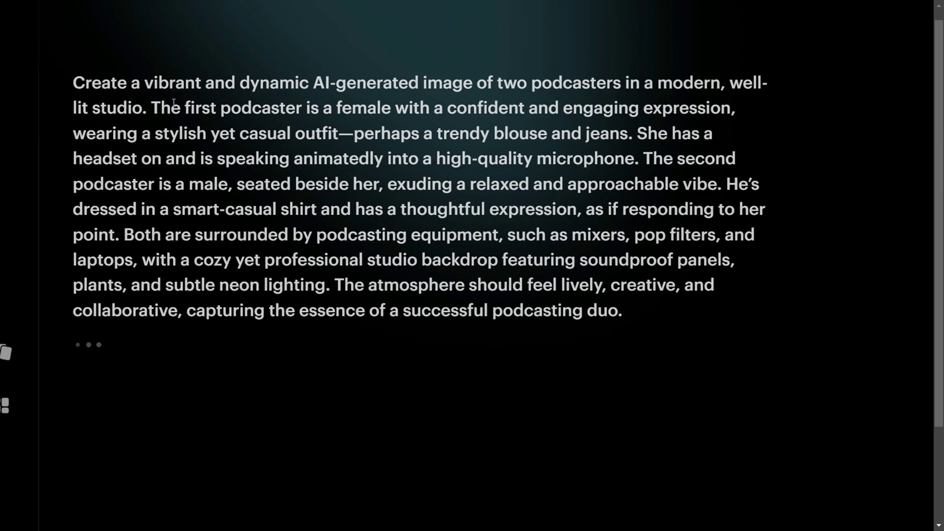
drag(173, 103, 695, 360)
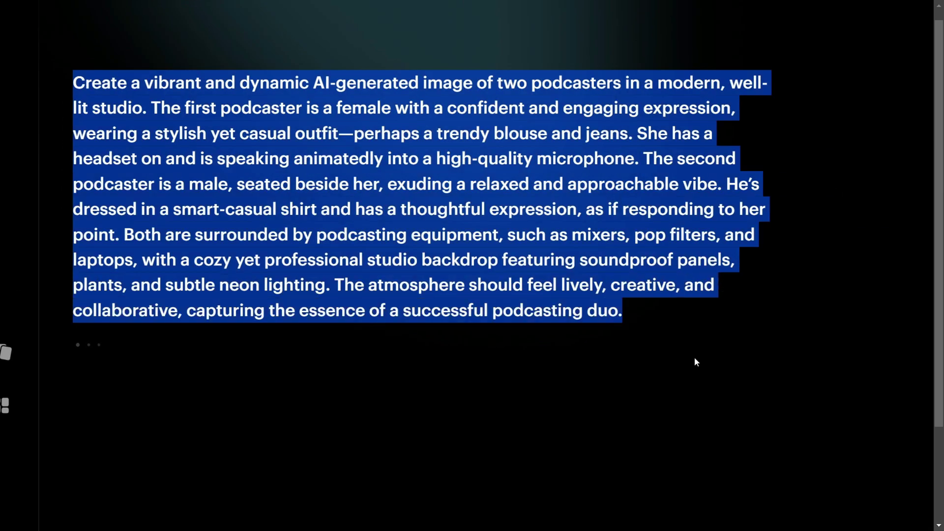
click(695, 361)
mouse_move(333, 158)
mouse_down()
mouse_move(406, 234)
mouse_move(606, 342)
mouse_up()
click(606, 343)
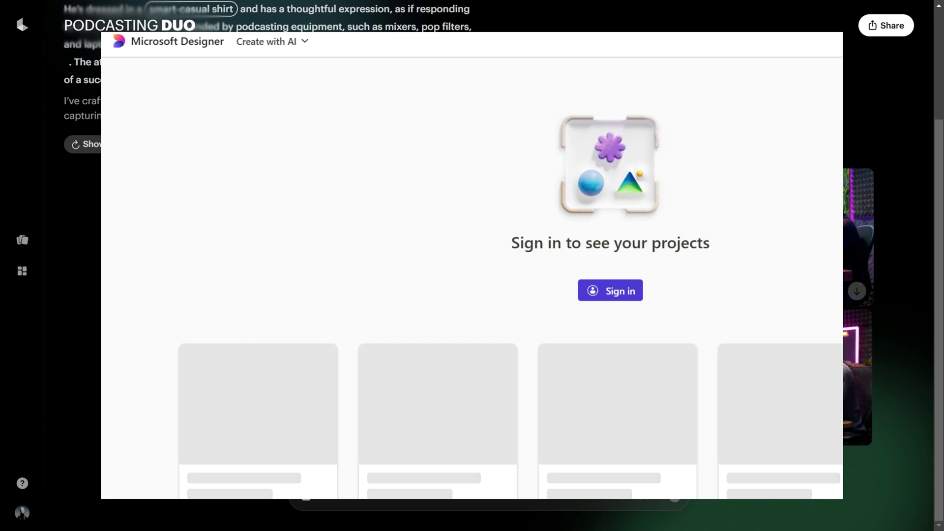
click(858, 295)
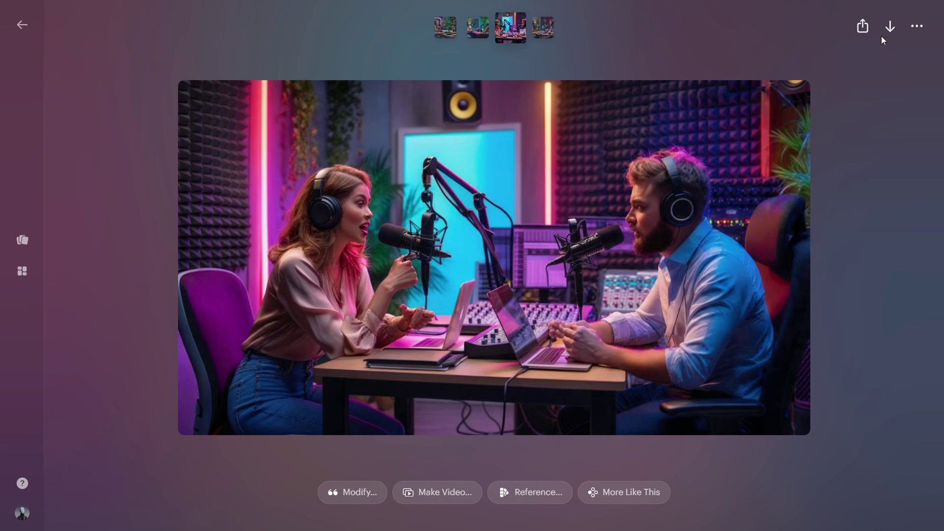
- Show the podcast-pair image with plants and a purple-lit window full-size
click(476, 27)
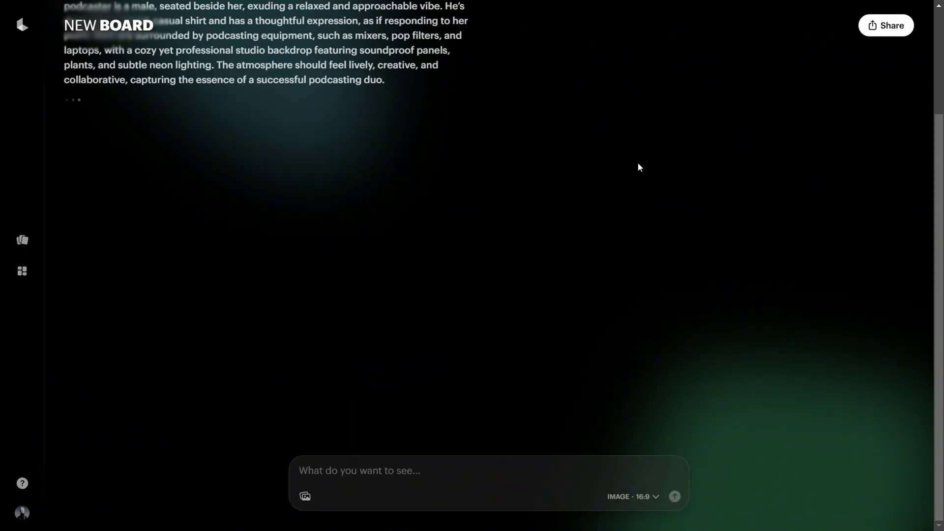
scroll(639, 167, up, 3)
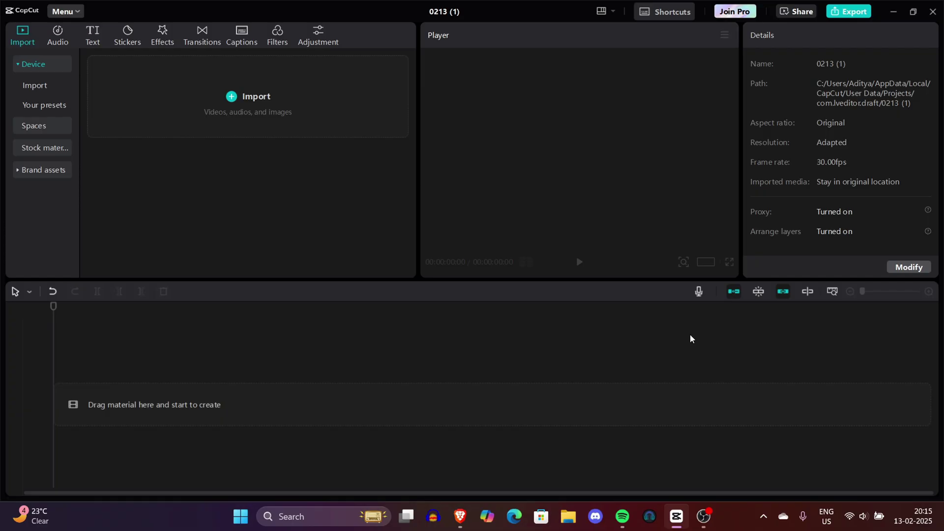
- Import the 15 Potential Artificial Intelligence Risks .wav and add it to the timeline
click(257, 113)
double_click(257, 114)
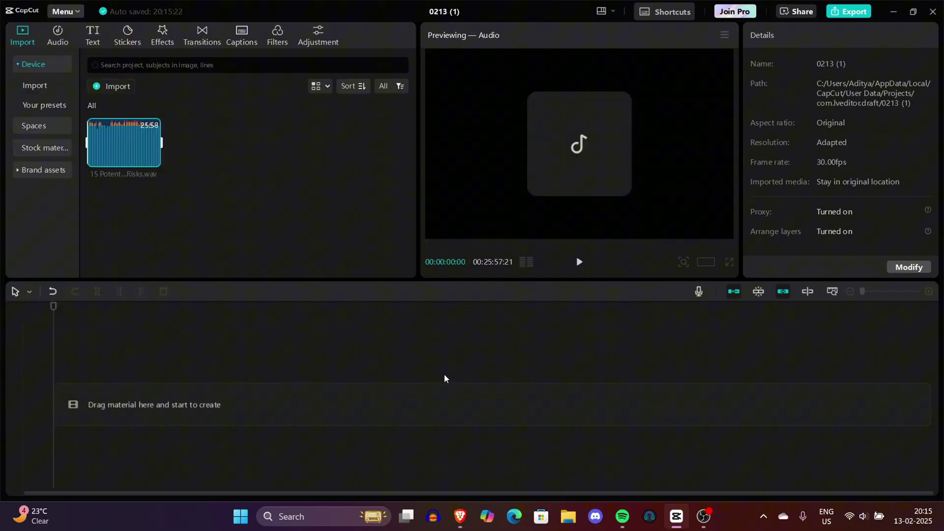
click(152, 159)
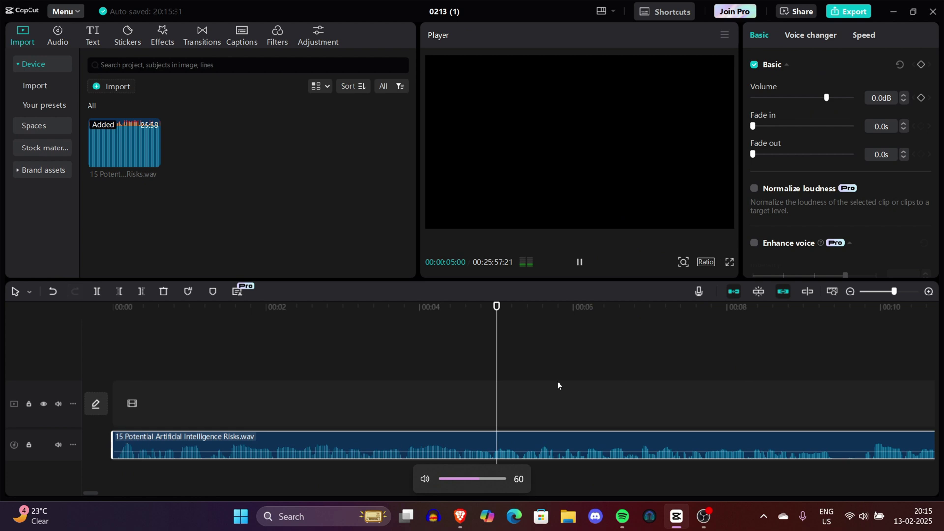
- Play the audio, split it further along, then undo the split and pause
click(580, 263)
scroll(397, 320, down, 3)
click(397, 321)
key(ctrl+b)
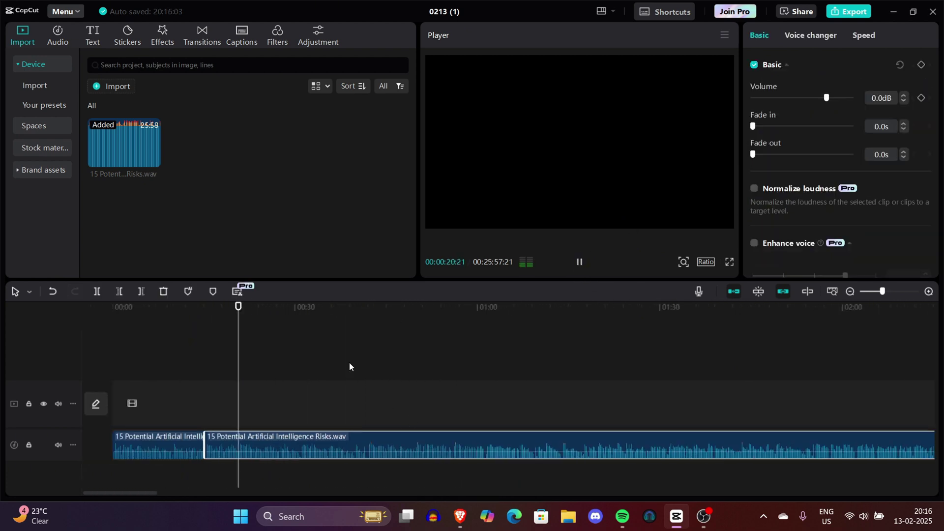
click(577, 262)
click(205, 411)
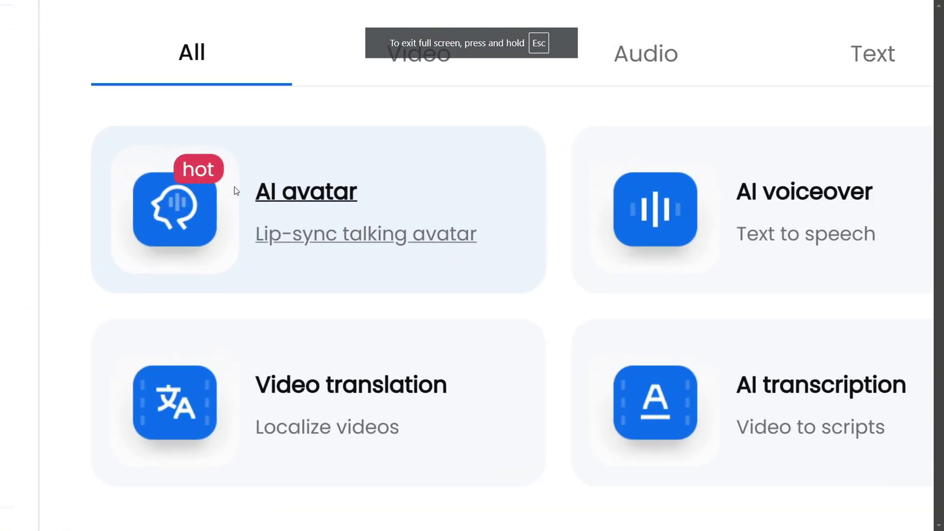
- In DupDub's AI avatar creator, choose the podcast studio image from Downloads as face photo
click(235, 192)
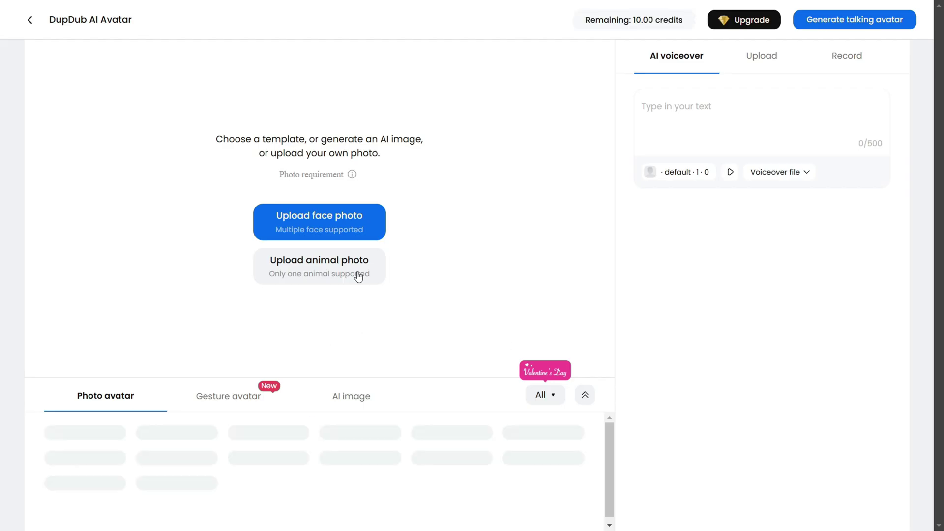
click(321, 224)
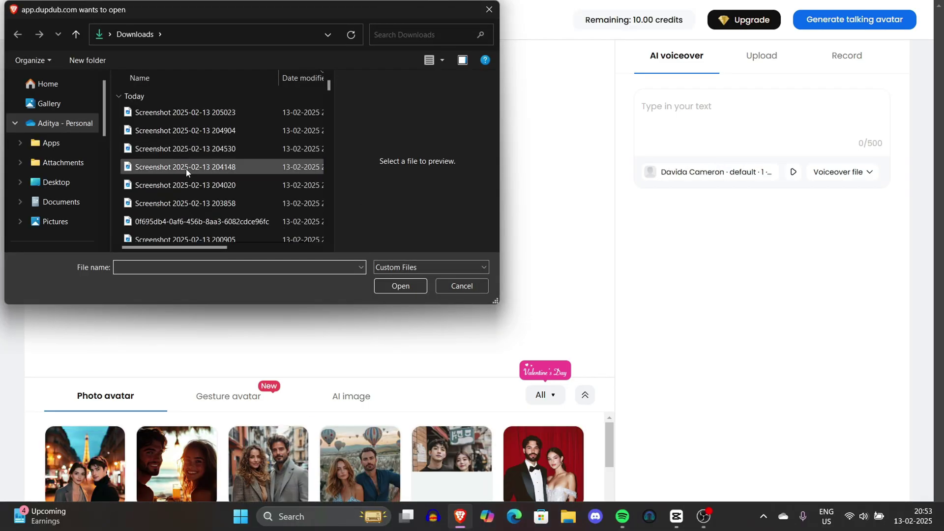
click(184, 180)
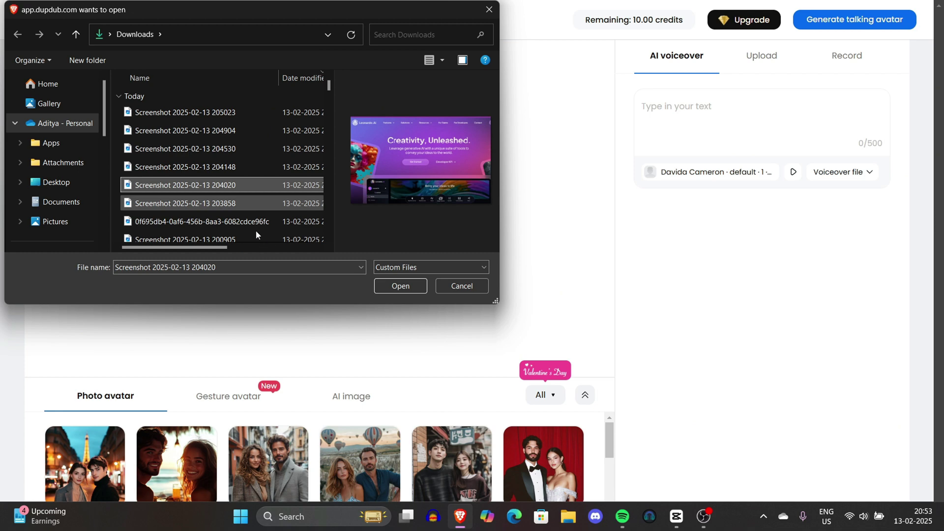
click(245, 223)
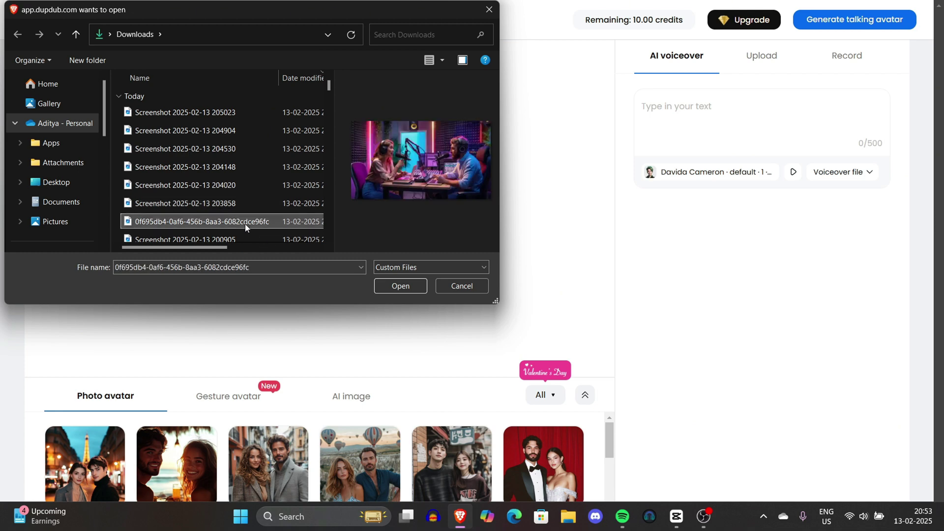
- Upload the podcast studio image and generate the 15-second talking avatar
click(395, 285)
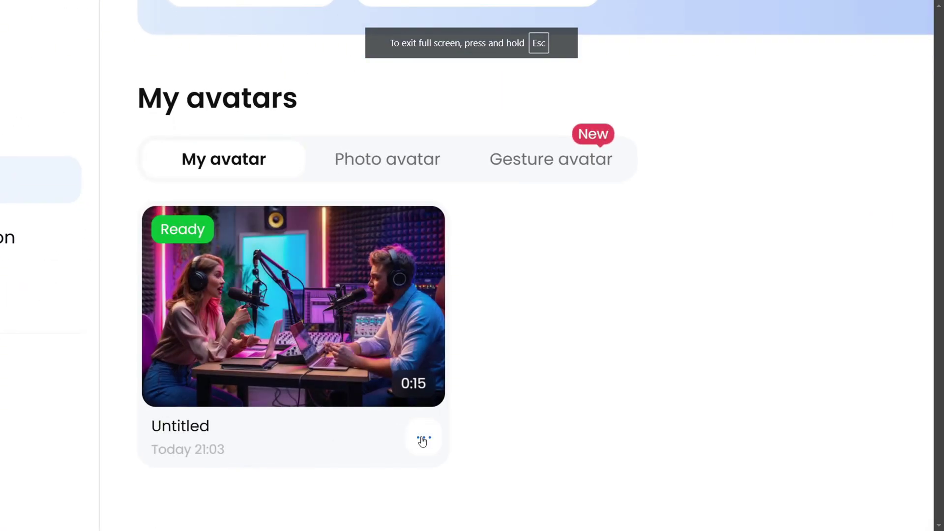
- Download the finished talking avatar video and save it to the computer
click(422, 441)
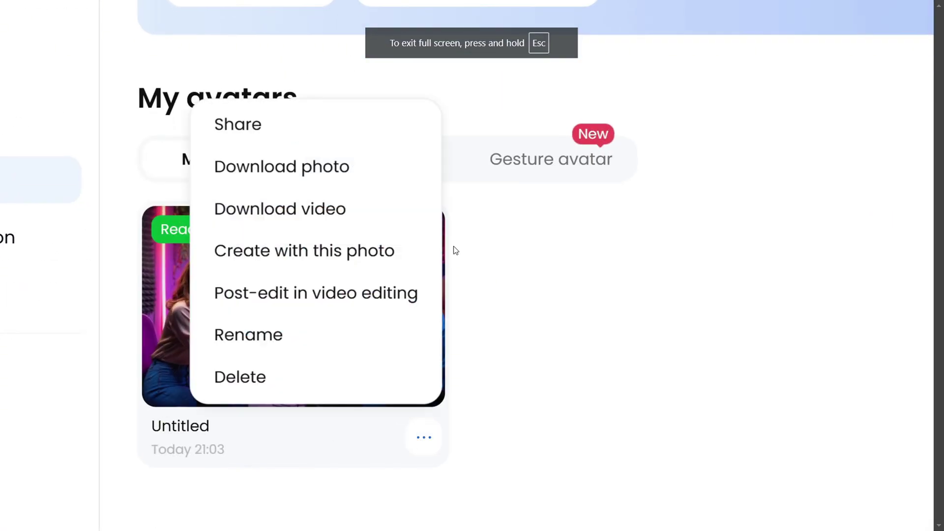
click(318, 218)
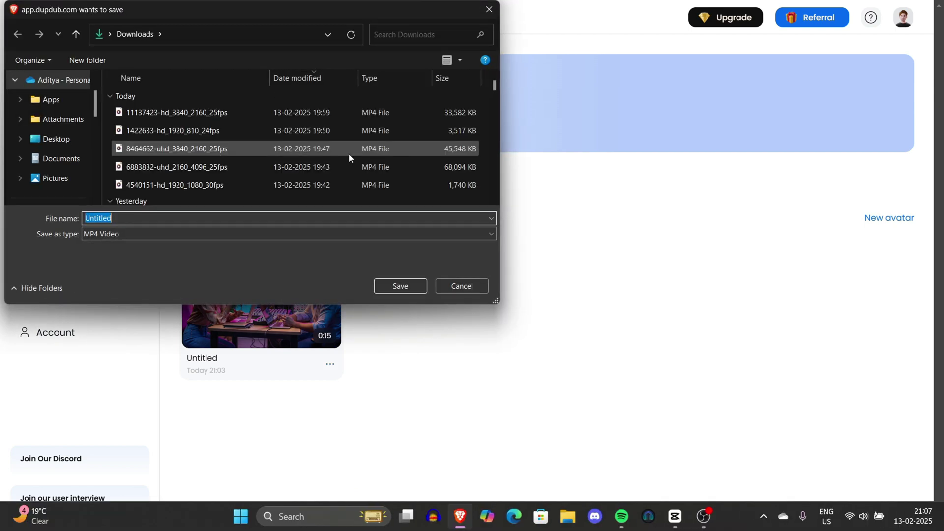
click(398, 284)
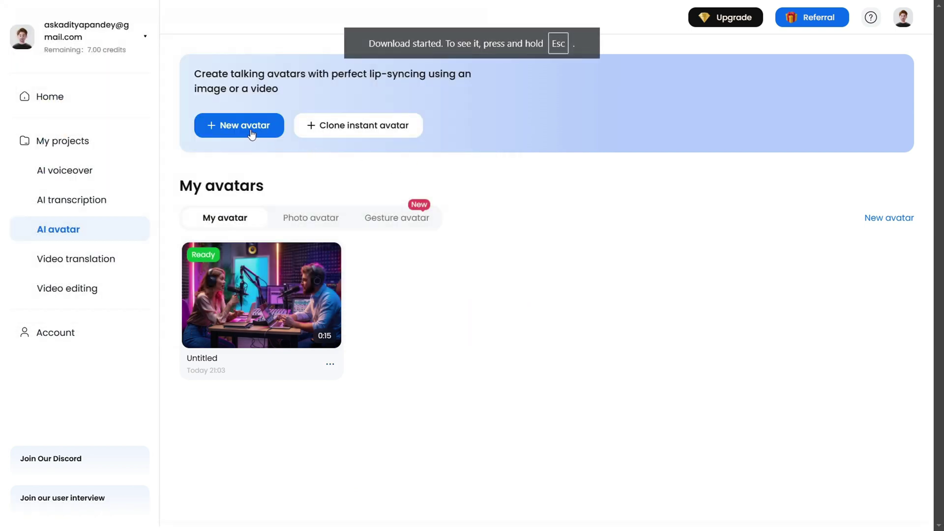
- Create a new avatar with the 2nd.wav audio uploaded and generate it
click(252, 137)
click(760, 56)
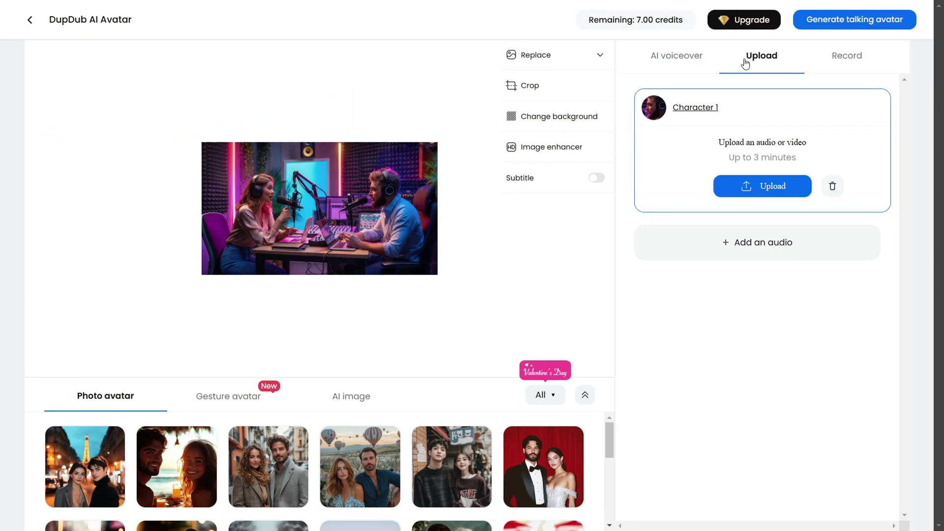
click(762, 183)
click(165, 116)
click(47, 83)
click(423, 34)
text(2nd)
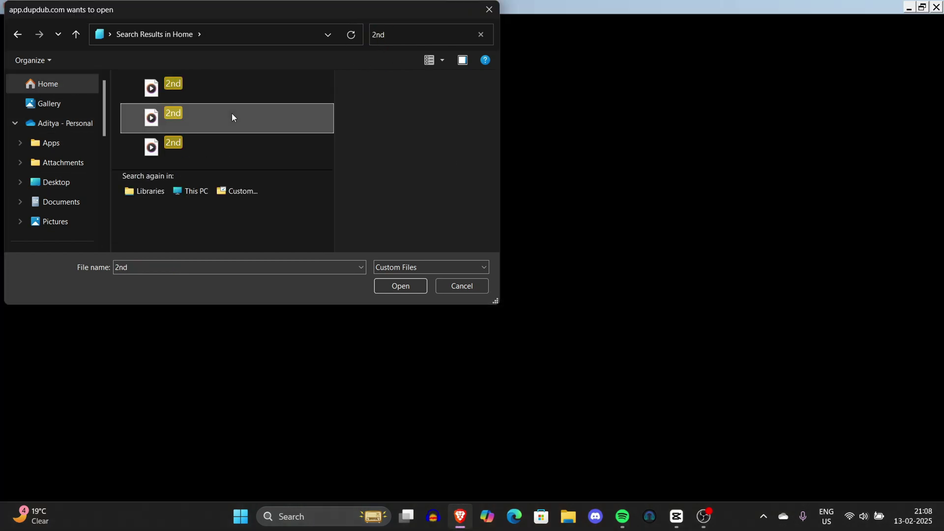
double_click(232, 116)
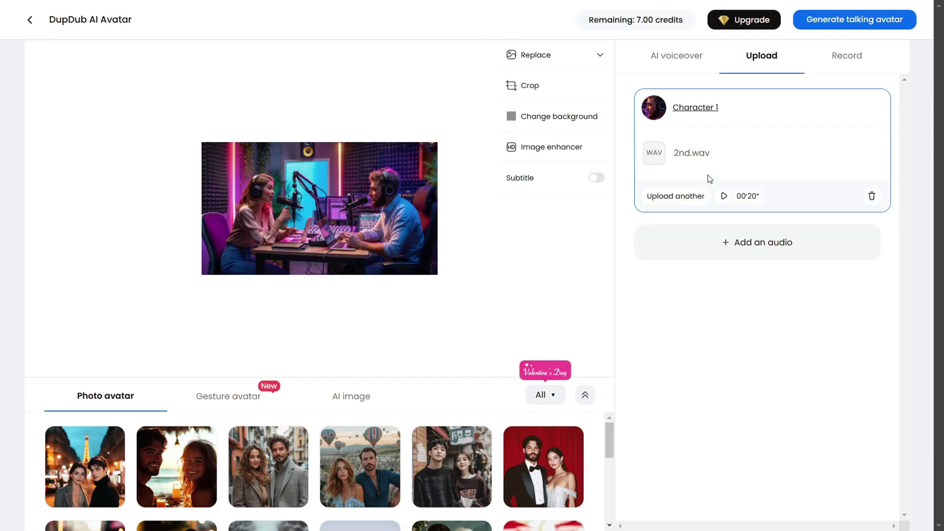
click(854, 19)
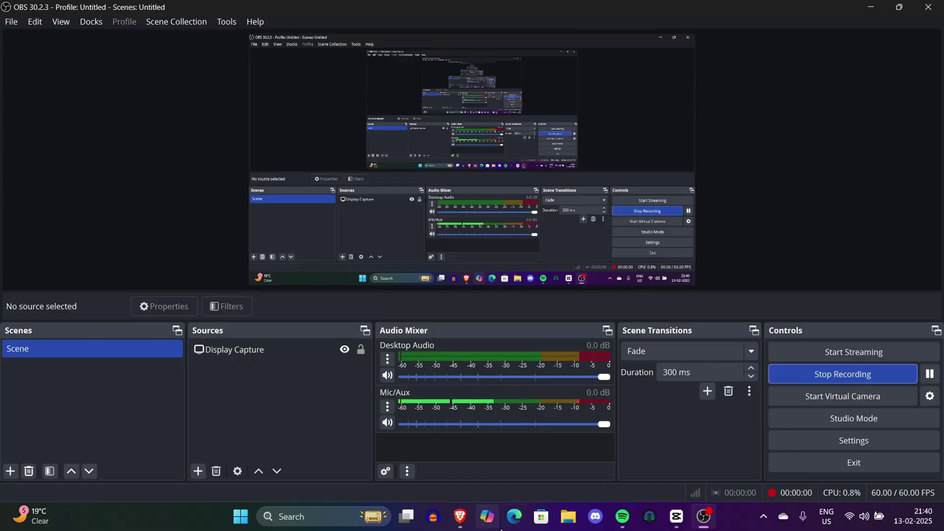
- Import Untitled.mp4 and Untitled (1).mp4 from Downloads into CapCut's media library
click(667, 516)
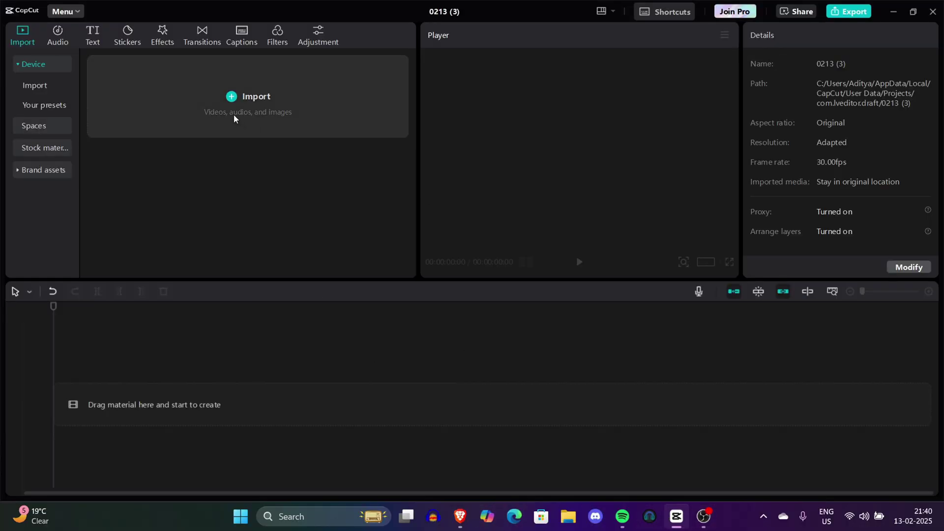
click(233, 129)
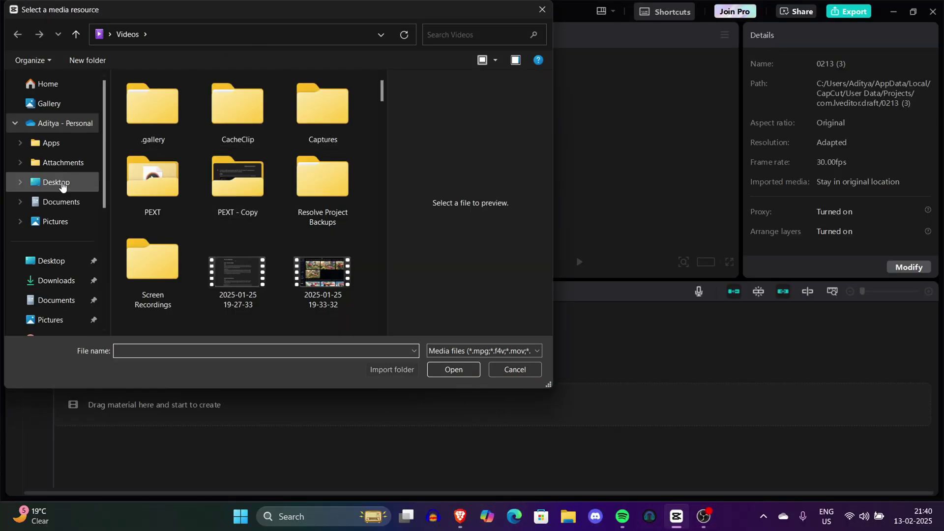
click(60, 290)
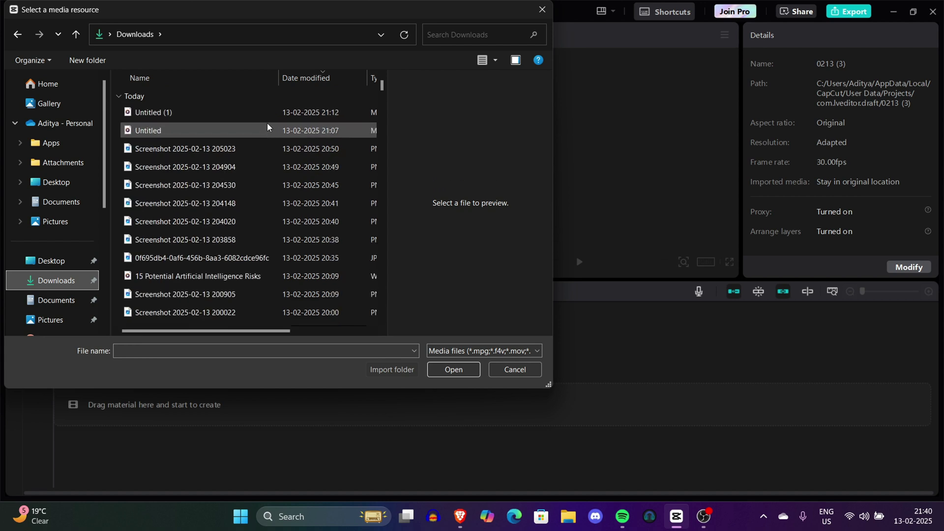
click(266, 116)
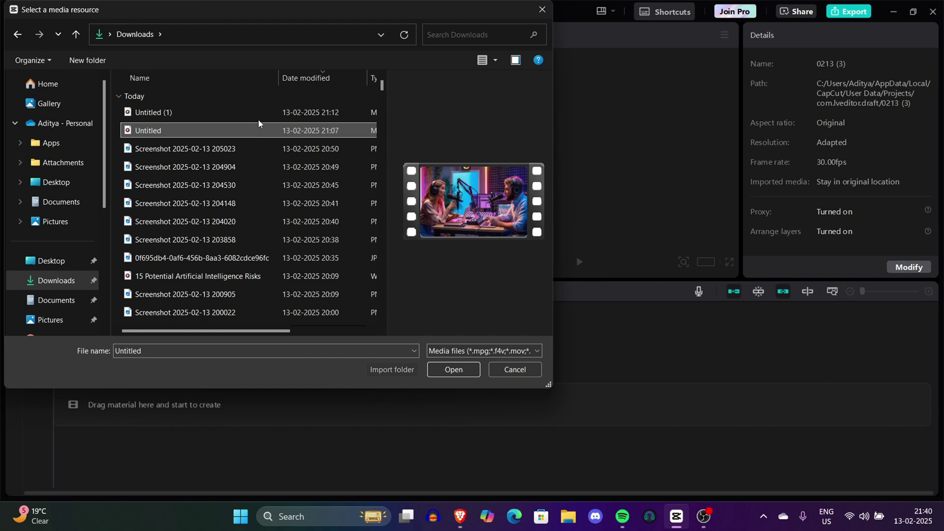
ctrl+click(258, 117)
key(Return)
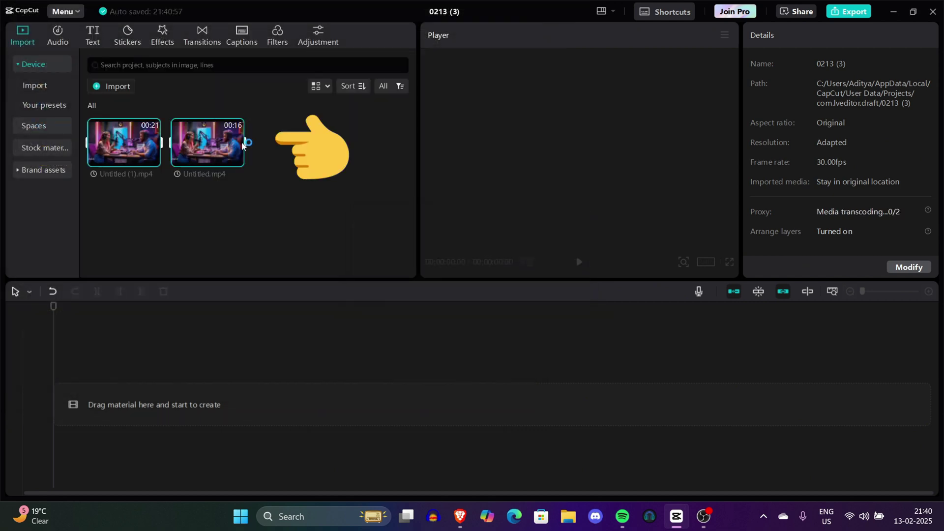
- Preview Untitled.mp4 in the media panel, then stop and close the preview
click(197, 148)
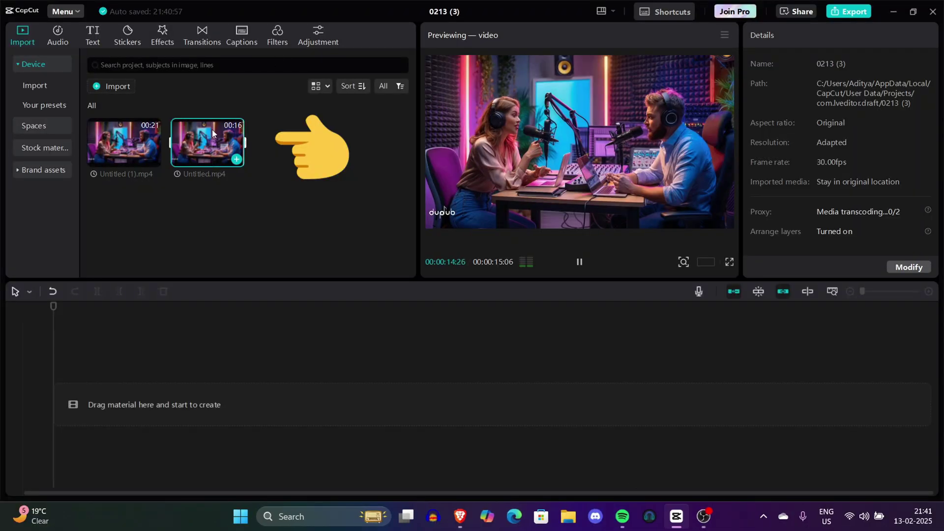
click(211, 128)
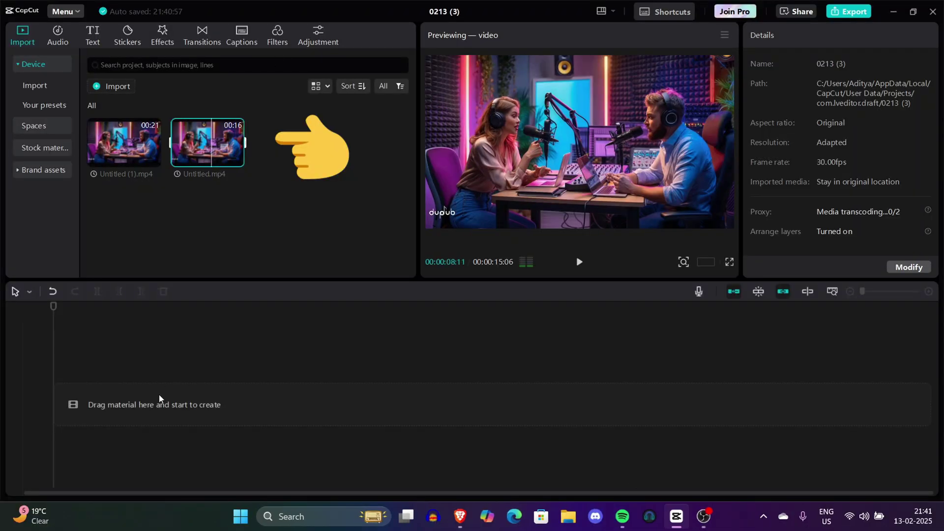
click(172, 321)
- Place Untitled.mp4 on the main track and Untitled (1).mp4 on a track above at 0:00
drag(161, 394, 111, 402)
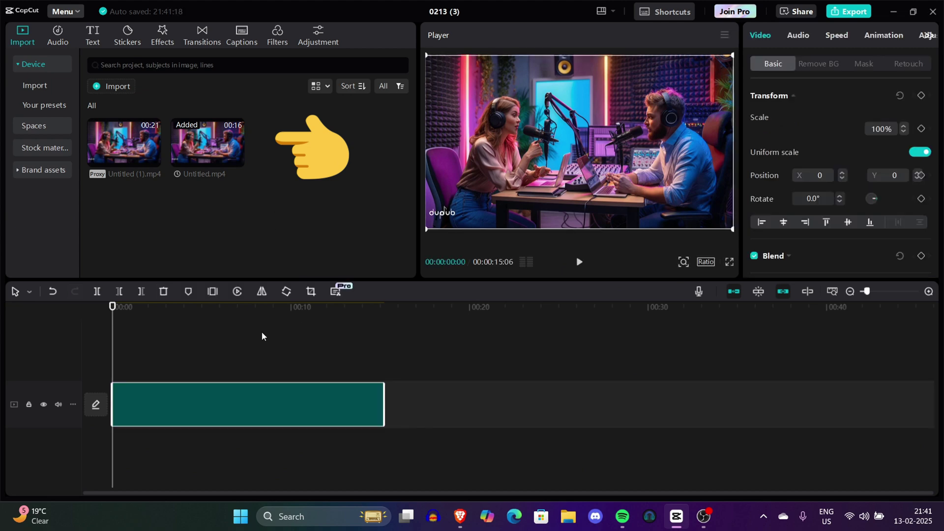
drag(120, 140, 125, 377)
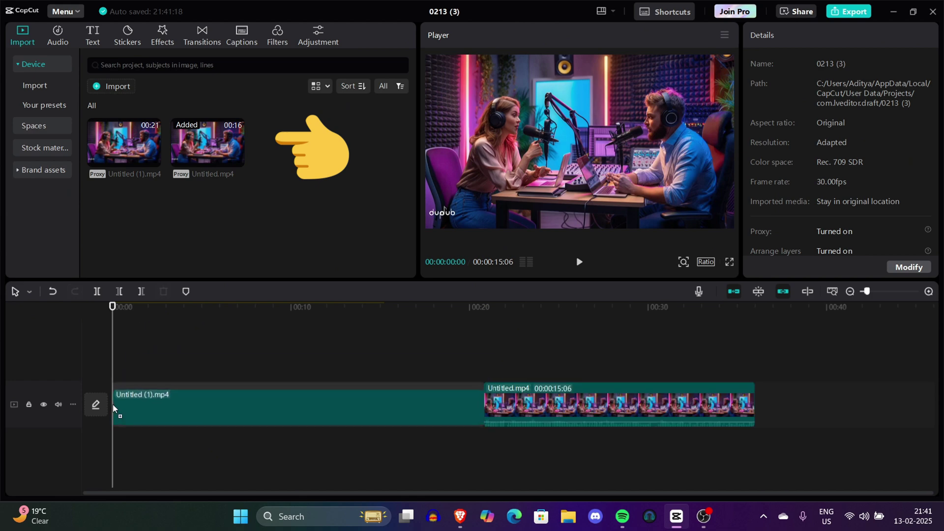
drag(125, 376, 112, 355)
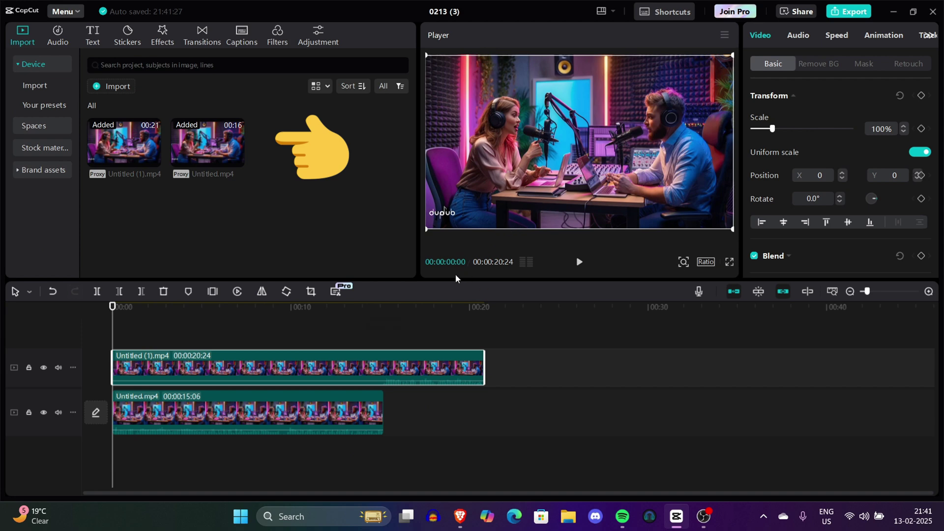
- Crop the upper clip to remove the woman's side, keeping the man
key(alt+c)
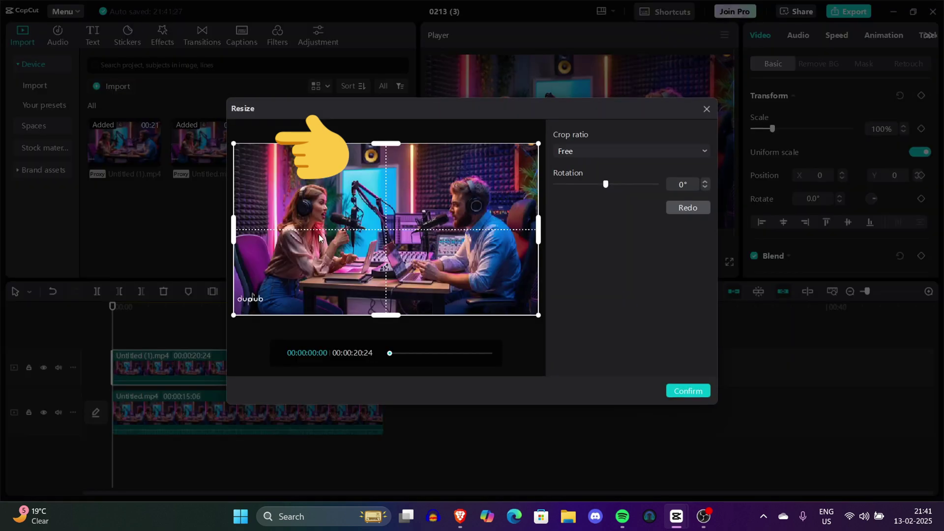
drag(234, 227, 383, 227)
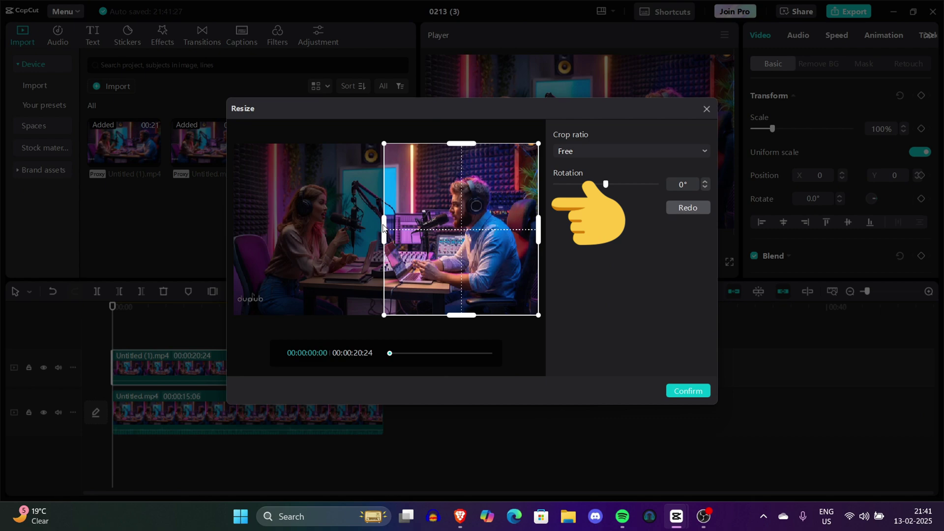
click(680, 392)
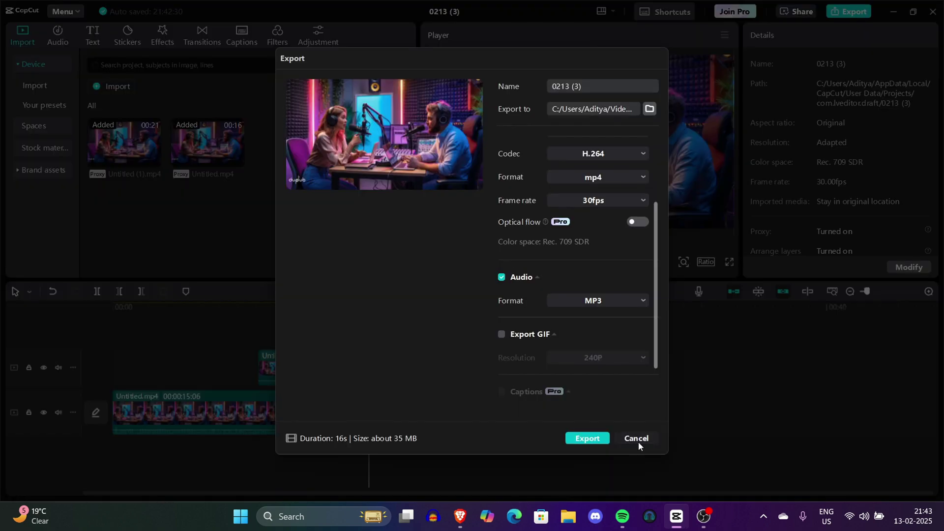
- Cancel the Export dialog and move the playhead to about 8 seconds
click(638, 440)
click(322, 335)
click(254, 329)
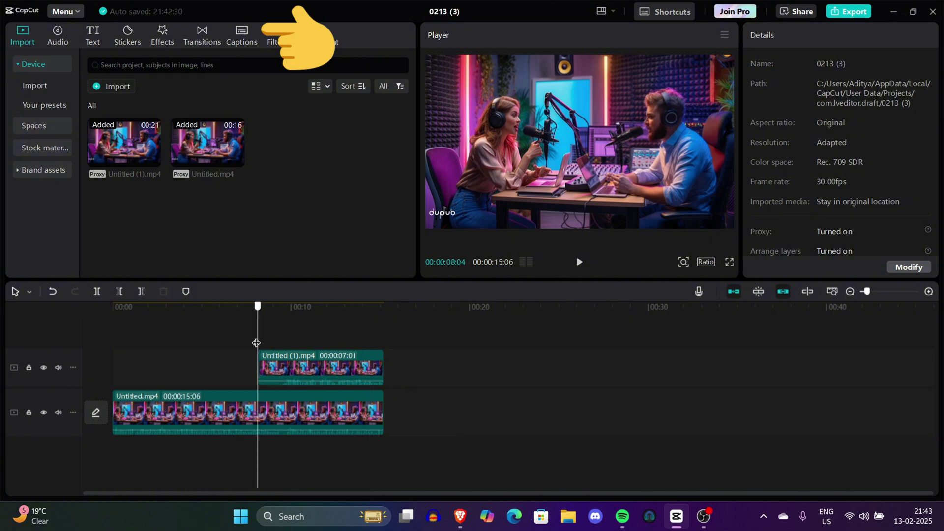
- Open the English auto-caption options and select the lower and upper clips
click(244, 39)
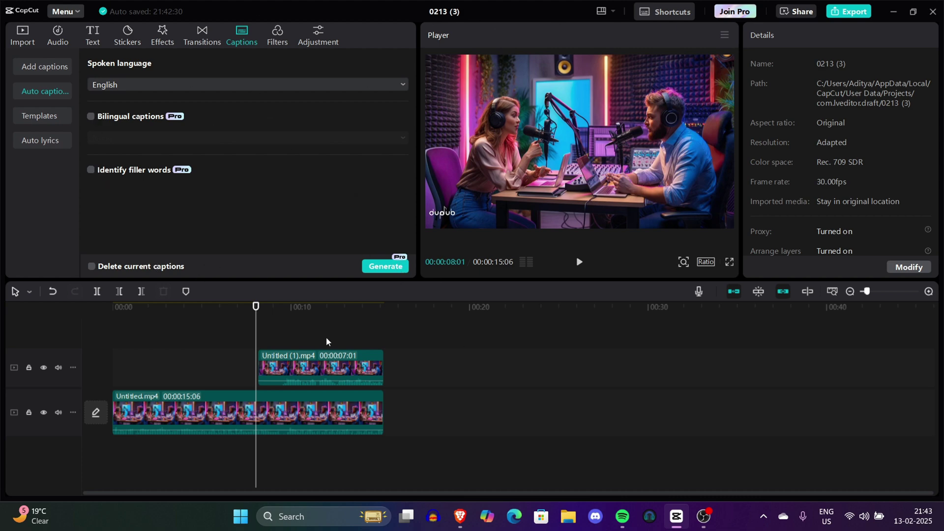
click(257, 403)
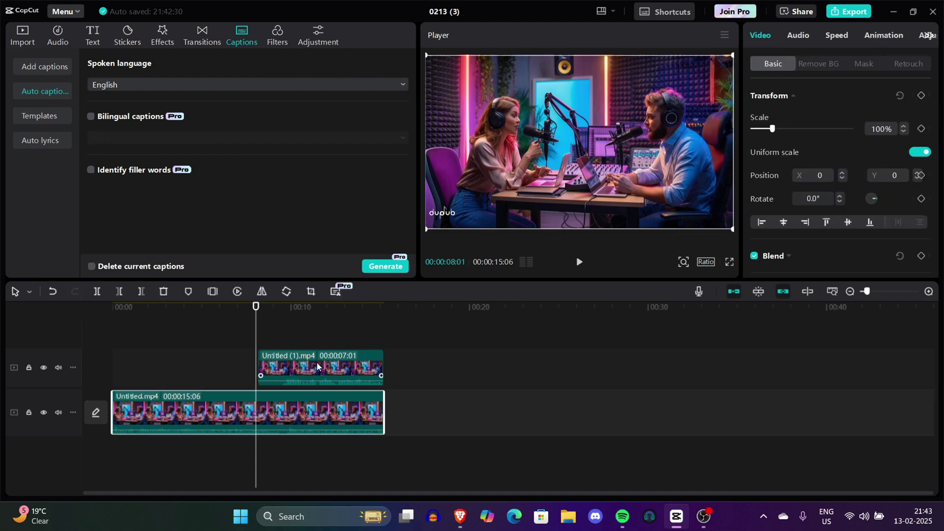
drag(317, 366, 269, 367)
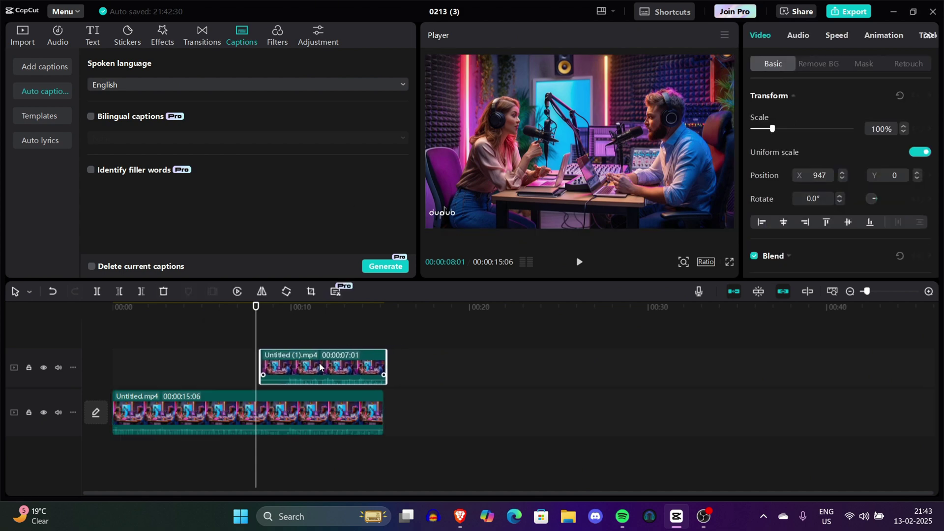
- Extend the upper clip's start back to 0:00, then re-import Untitled (1).mp4
mouse_move(263, 364)
mouse_down()
mouse_move(276, 364)
mouse_move(118, 364)
mouse_up()
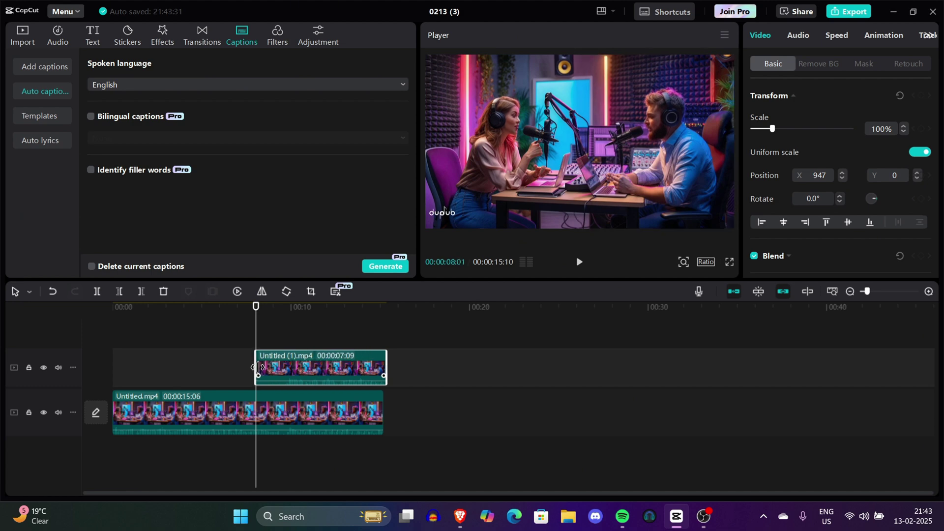
click(230, 341)
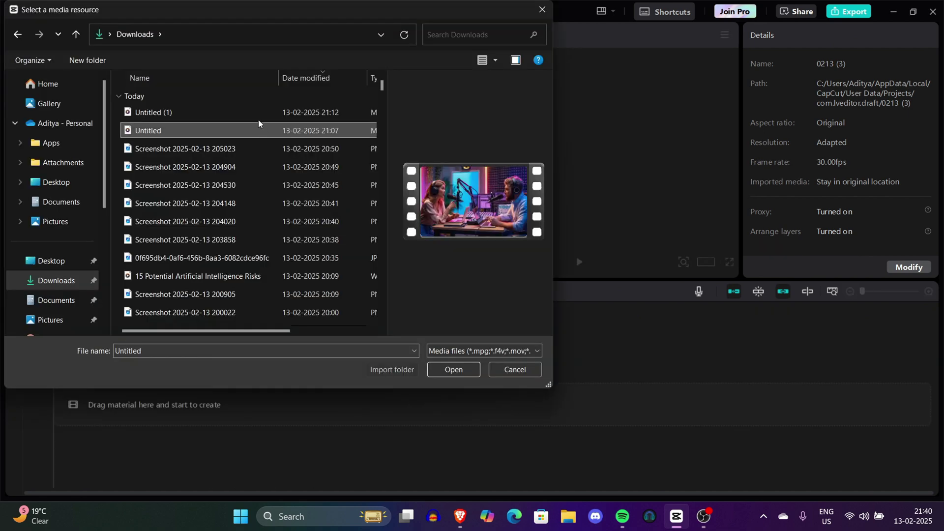
ctrl+click(253, 112)
key(Return)
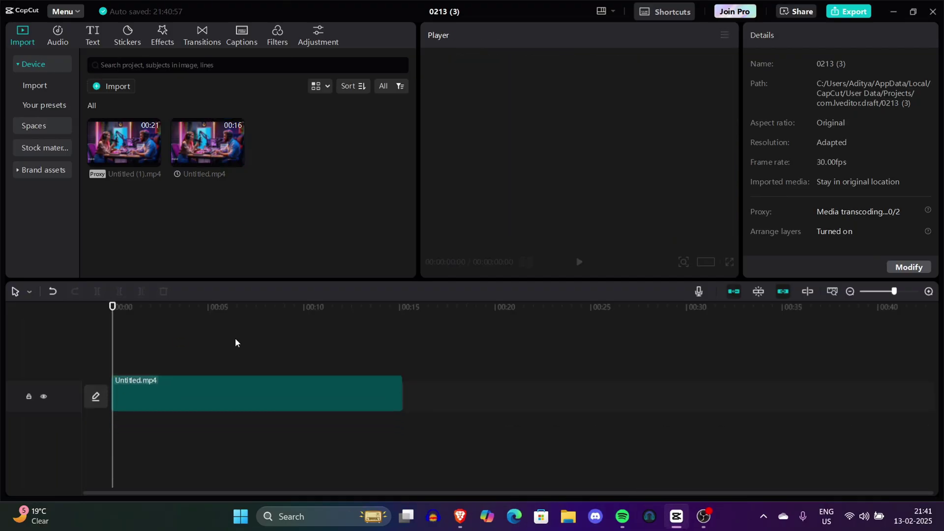
- Drag Untitled (1).mp4 from the media panel toward a new track above Untitled.mp4
drag(143, 145, 119, 408)
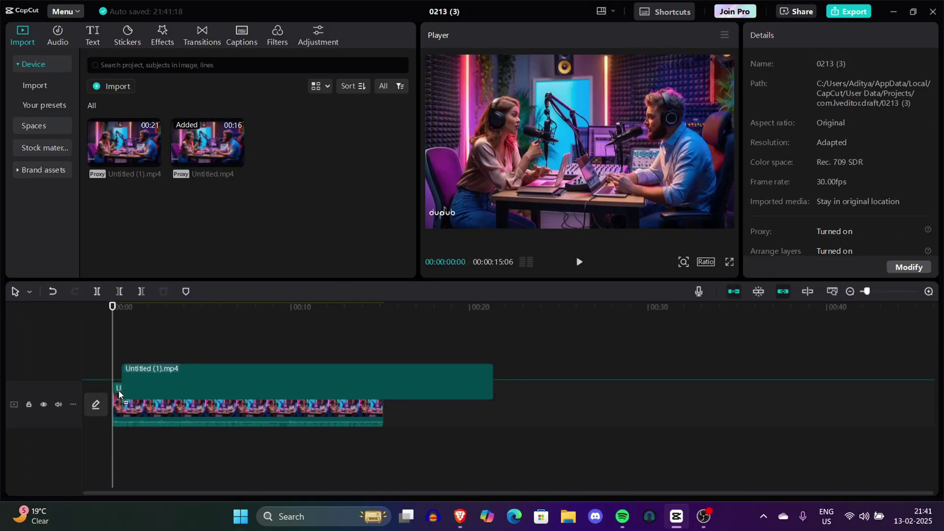